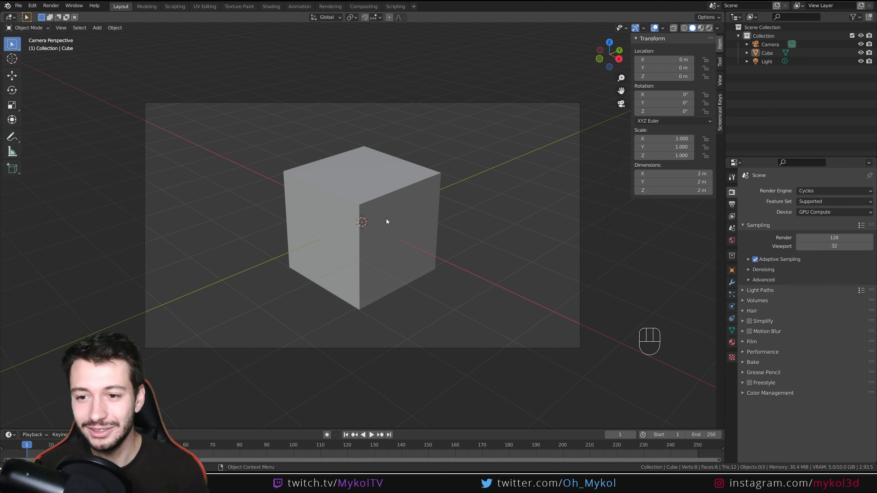
Give the cube's material a bright green emission colour
{"action": "left_click", "coordinate": [376, 174]}
{"action": "left_click", "coordinate": [732, 342]}
{"action": "scroll", "coordinate": [757, 369], "scroll_direction": "down", "scroll_amount": 5}
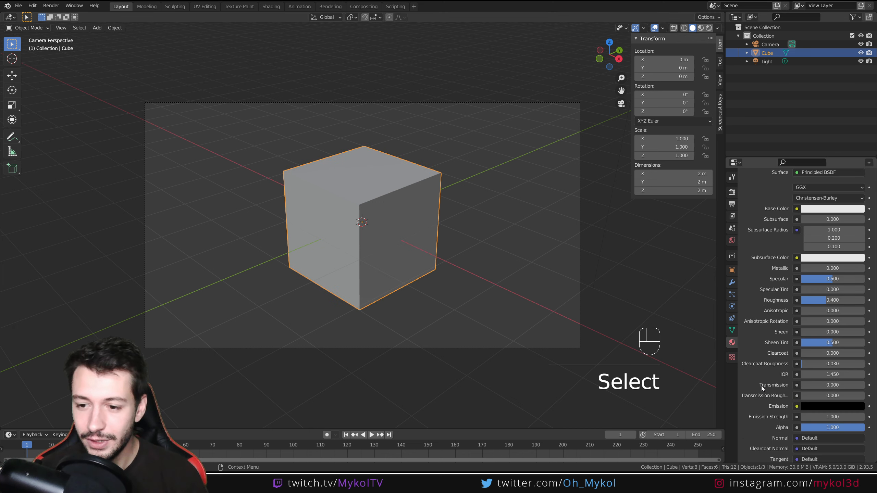
{"action": "left_click", "coordinate": [829, 406]}
{"action": "left_click", "coordinate": [799, 301]}
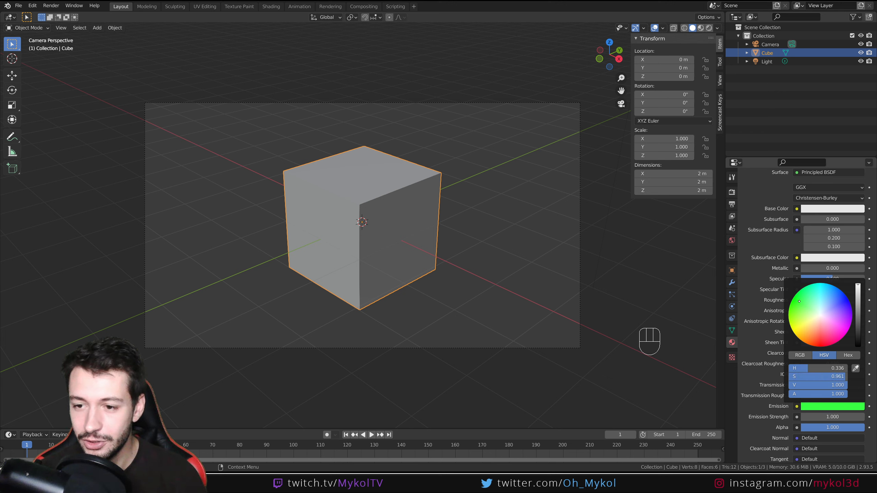
Set the material's emission strength to 10 and render the frame to check the cube
{"action": "left_click", "coordinate": [829, 417]}
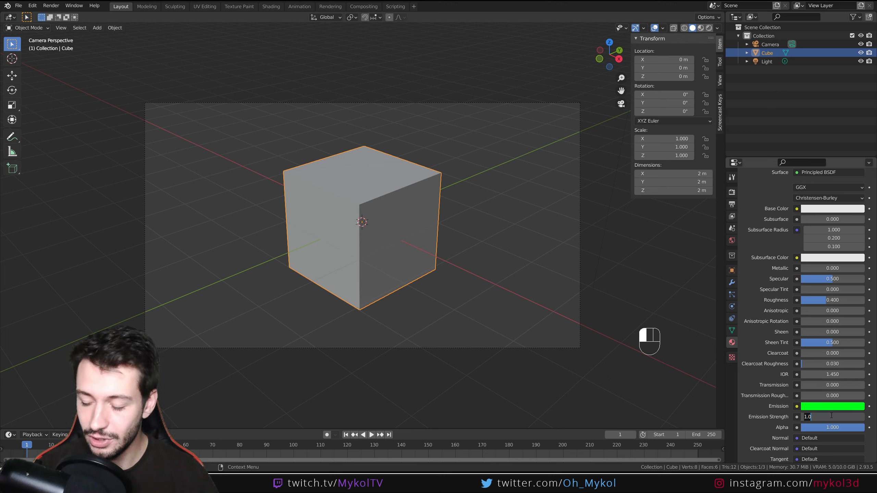
{"action": "type", "text": "10"}
{"action": "key", "text": "Return"}
{"action": "scroll", "coordinate": [783, 363], "scroll_direction": "up", "scroll_amount": 5}
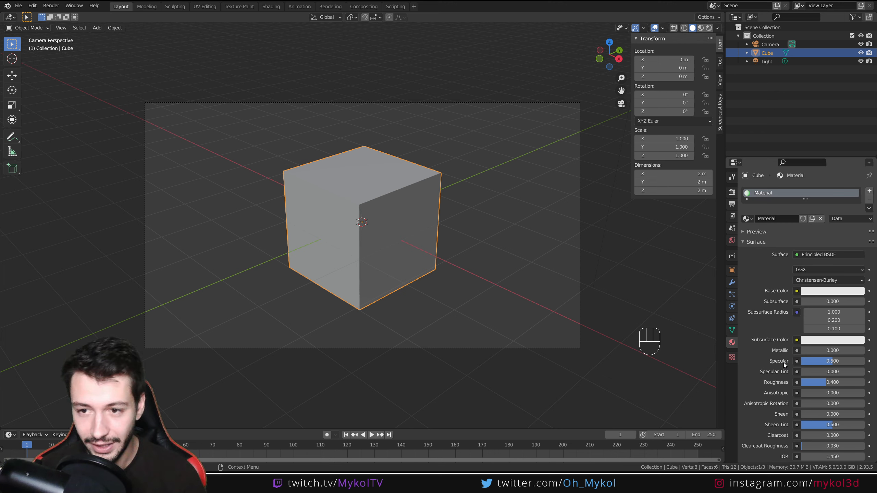
{"action": "key", "text": "F12"}
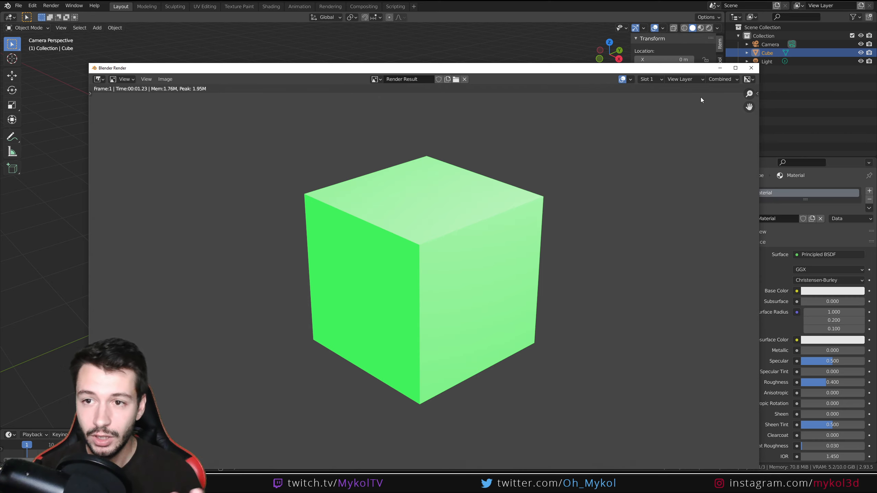
{"action": "left_click", "coordinate": [751, 68]}
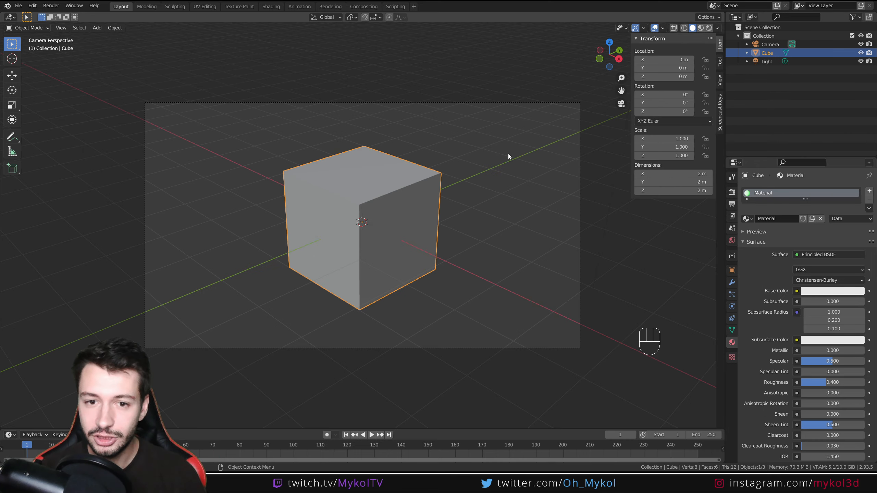
Switch the 3D viewport to the Compositor and enable compositing nodes
{"action": "left_click", "coordinate": [15, 16]}
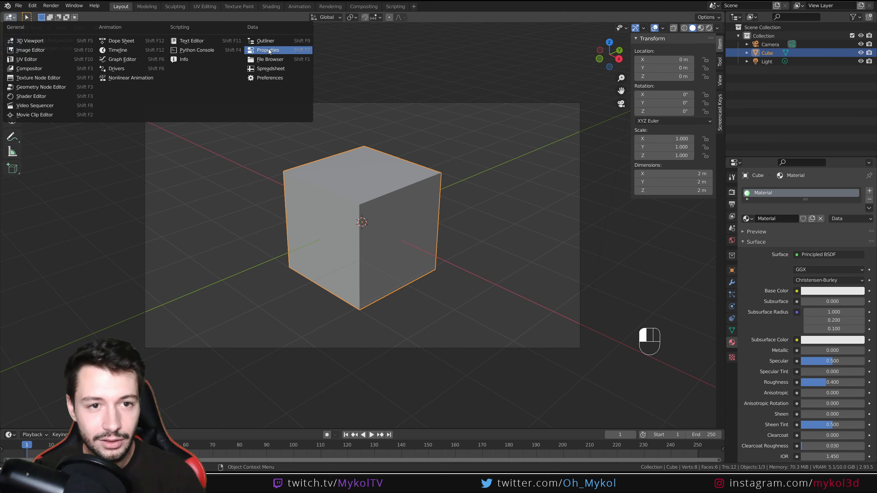
{"action": "left_click", "coordinate": [39, 69]}
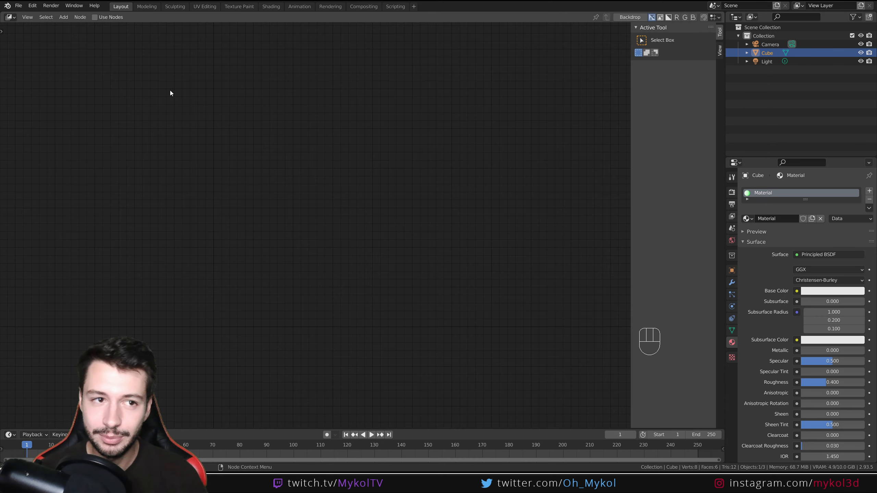
{"action": "left_click", "coordinate": [94, 17]}
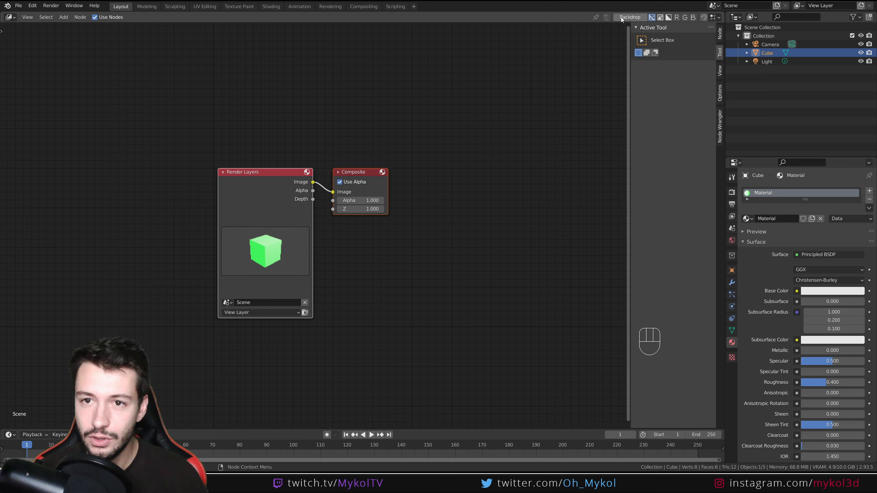
Space the Render Layers and Composite nodes apart and add a Viewer node fed by the Render Layers image
{"action": "left_click_drag", "start_coordinate": [263, 176], "coordinate": [148, 151]}
{"action": "left_click_drag", "start_coordinate": [335, 170], "coordinate": [447, 127]}
{"action": "key", "text": "shift+a"}
{"action": "type", "text": "vie"}
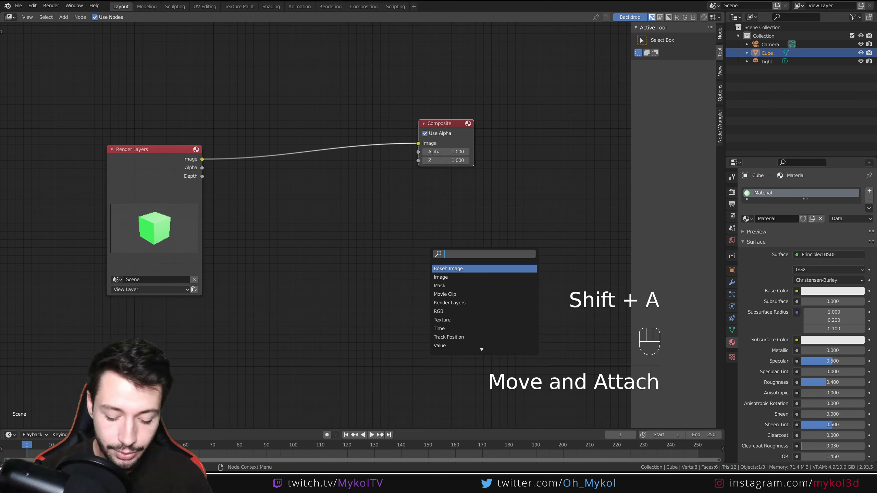
{"action": "key", "text": "Return"}
{"action": "left_click", "coordinate": [417, 255]}
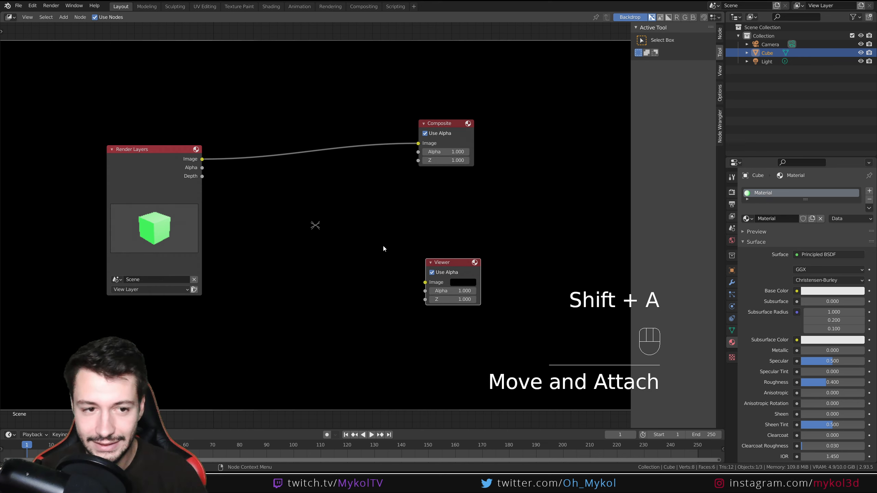
{"action": "left_click_drag", "start_coordinate": [202, 159], "coordinate": [424, 283]}
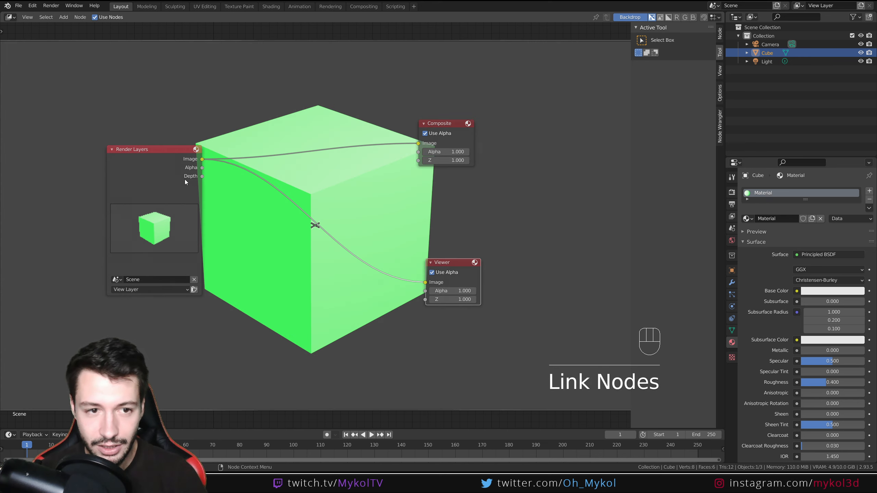
Make room beside the Render Layers node and insert a Glare node on its link to the Viewer
{"action": "left_click_drag", "start_coordinate": [185, 179], "coordinate": [108, 223]}
{"action": "key", "text": "shift+a"}
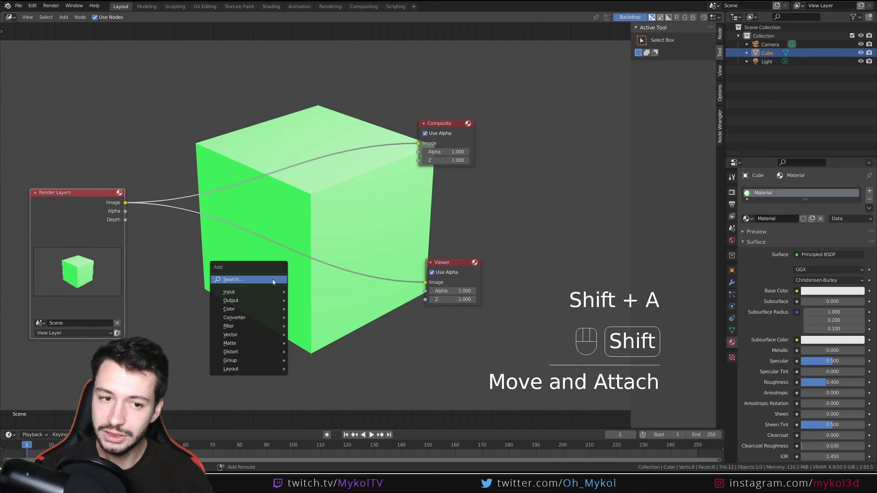
{"action": "left_click", "coordinate": [273, 280]}
{"action": "type", "text": "glare"}
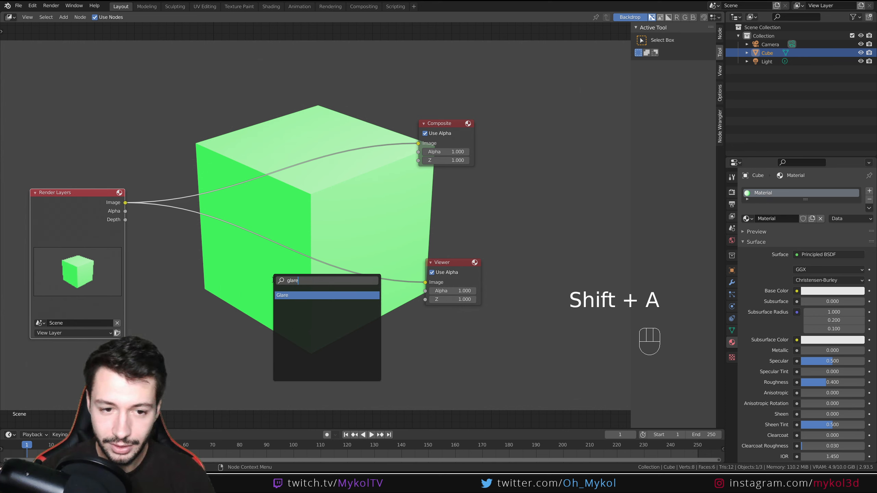
{"action": "key", "text": "Return"}
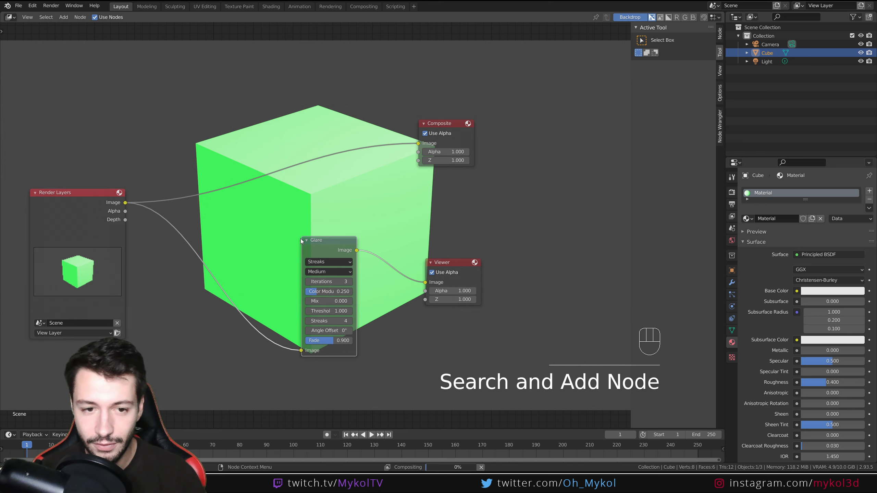
{"action": "left_click", "coordinate": [261, 340]}
Set the Glare node to Fog Glow with High quality and move it nearer to Render Layers
{"action": "left_click", "coordinate": [326, 263]}
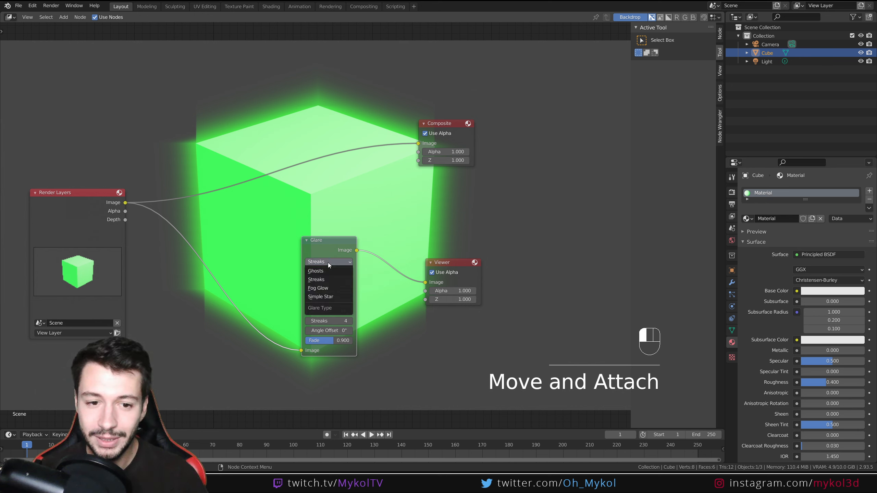
{"action": "left_click", "coordinate": [323, 289]}
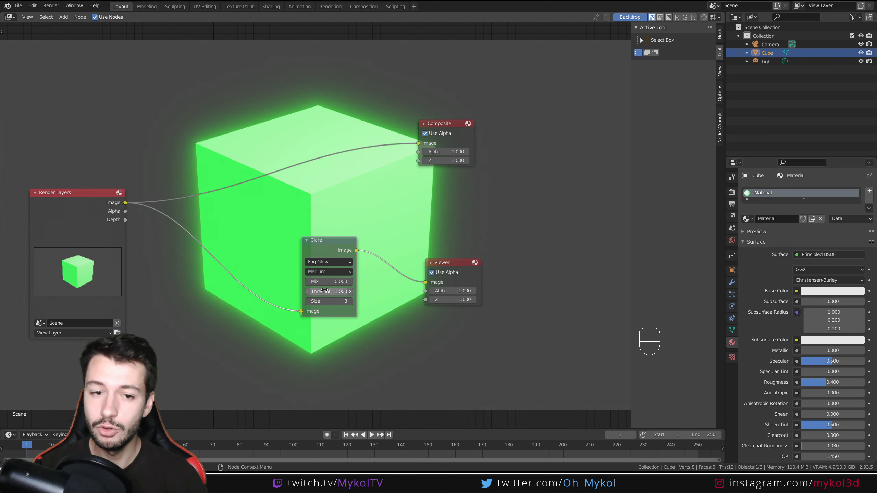
{"action": "left_click", "coordinate": [320, 271]}
{"action": "left_click", "coordinate": [324, 280]}
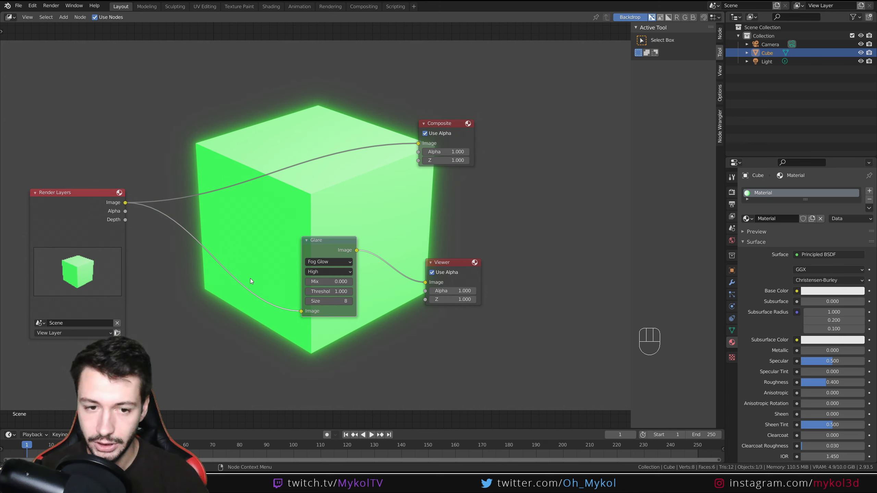
{"action": "left_click_drag", "start_coordinate": [323, 246], "coordinate": [291, 255]}
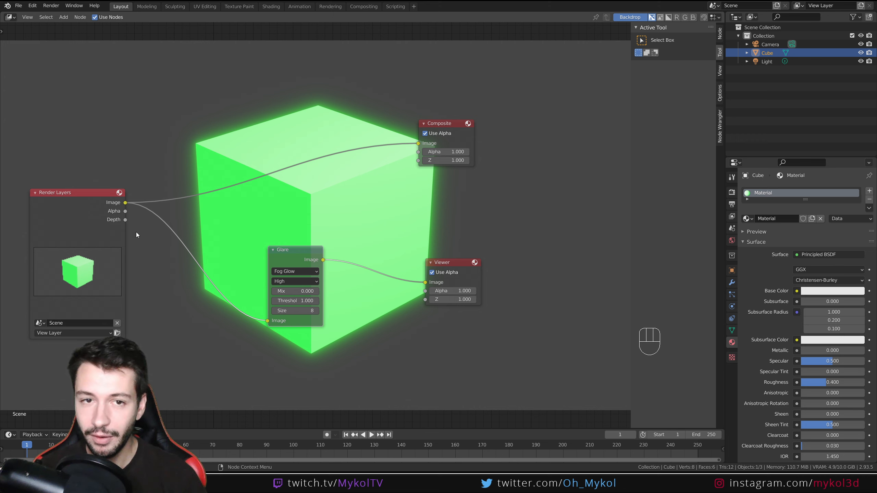
Make the render's film background transparent
{"action": "left_click", "coordinate": [732, 193]}
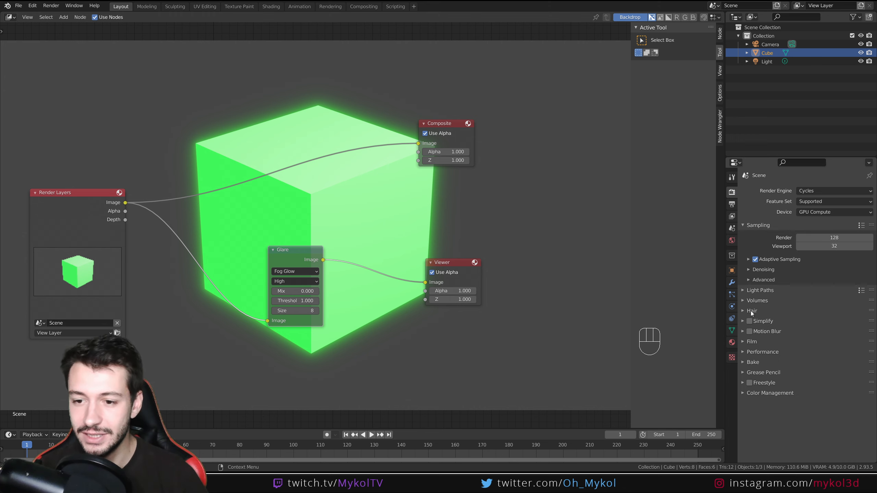
{"action": "left_click", "coordinate": [746, 342]}
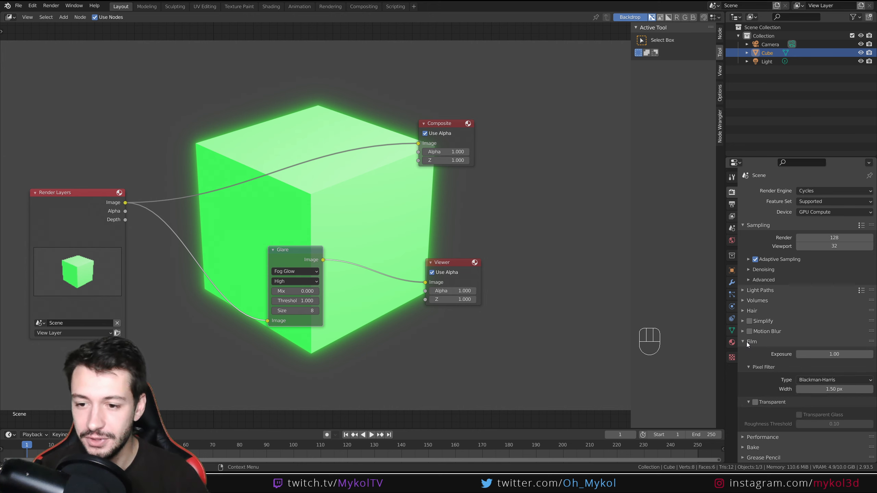
{"action": "left_click", "coordinate": [756, 401]}
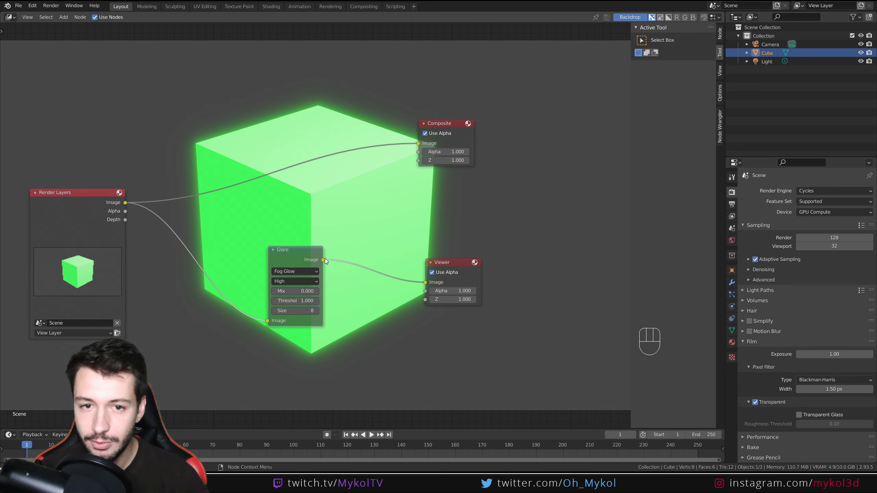
Link the Glare image output to the Composite node's Image input and re-render the frame
{"action": "left_click_drag", "start_coordinate": [323, 260], "coordinate": [418, 143]}
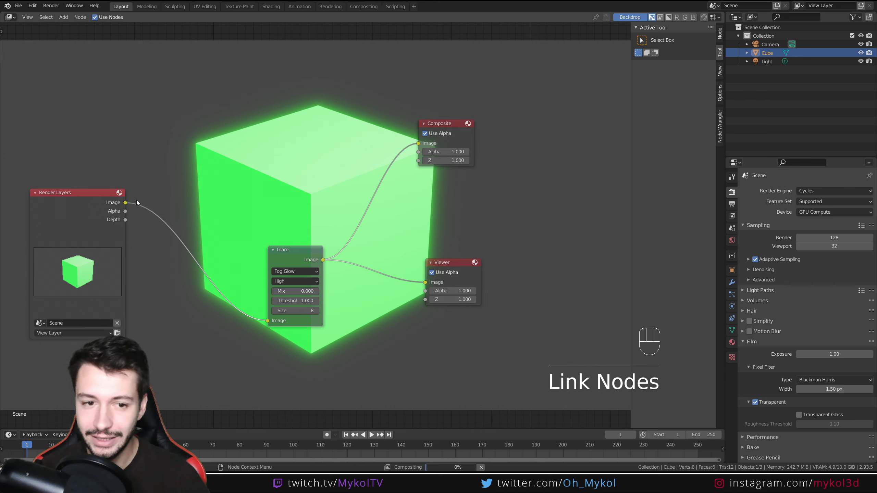
{"action": "key", "text": "F12"}
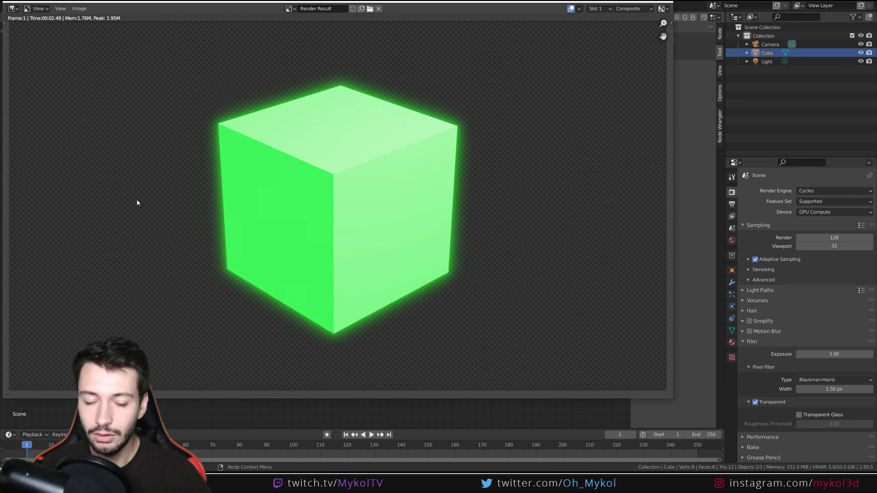
{"action": "middle_click_drag", "start_coordinate": [429, 301], "coordinate": [412, 301]}
{"action": "middle_click_drag", "start_coordinate": [376, 273], "coordinate": [392, 275]}
Save the rendered image to the Desktop as an RGBA PNG
{"action": "left_click", "coordinate": [84, 9]}
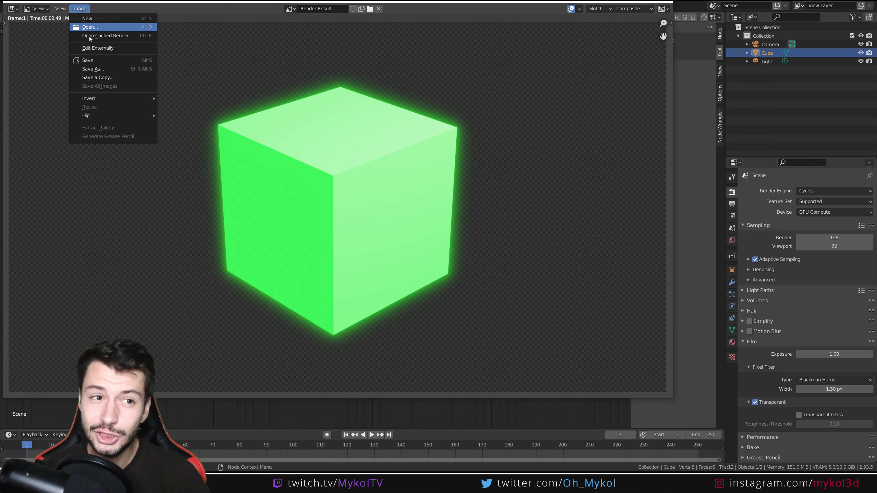
{"action": "left_click", "coordinate": [100, 70]}
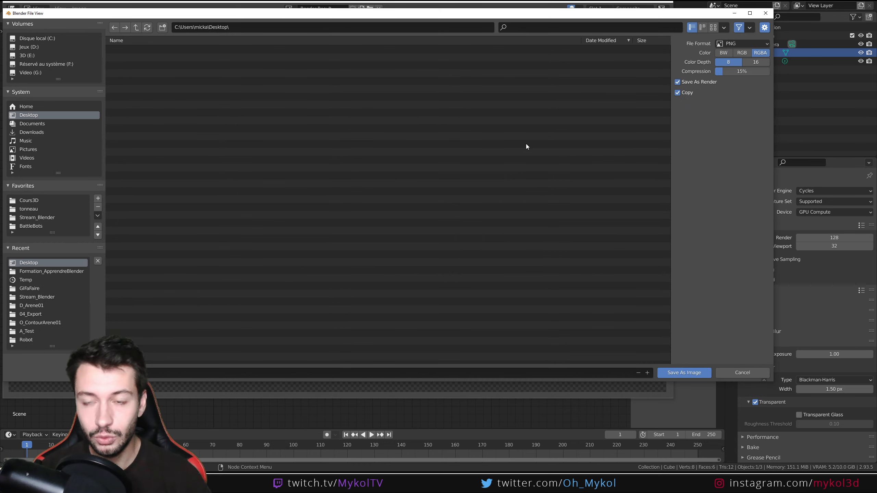
{"action": "left_click", "coordinate": [684, 373]}
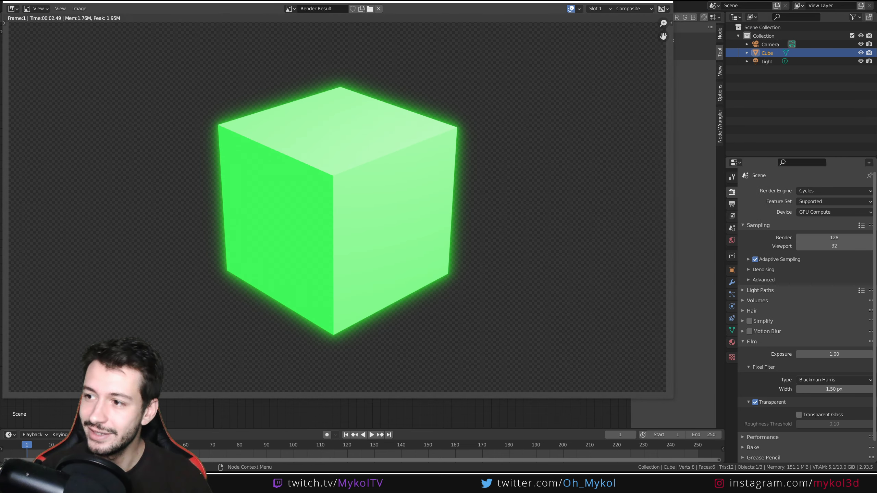
Open the saved PNG in Photoshop and add a black-filled layer beneath the cube layer
{"action": "left_click_drag", "start_coordinate": [389, 484], "coordinate": [273, 276]}
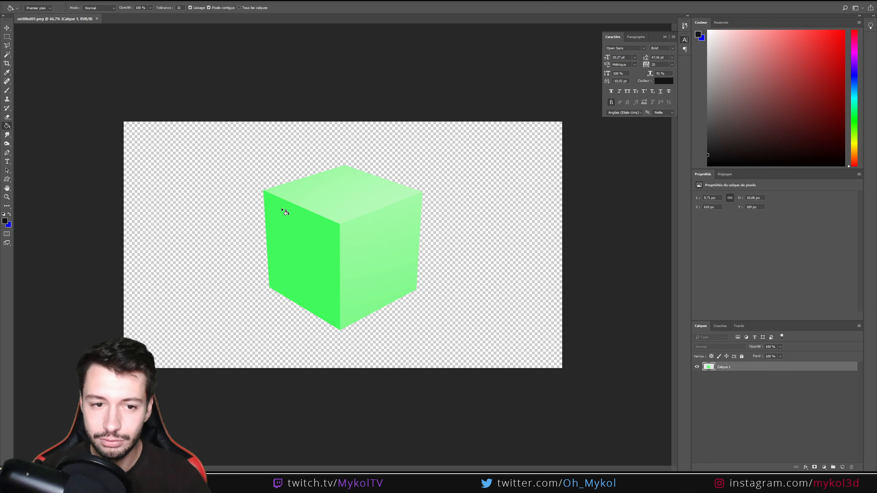
{"action": "left_click", "coordinate": [842, 467]}
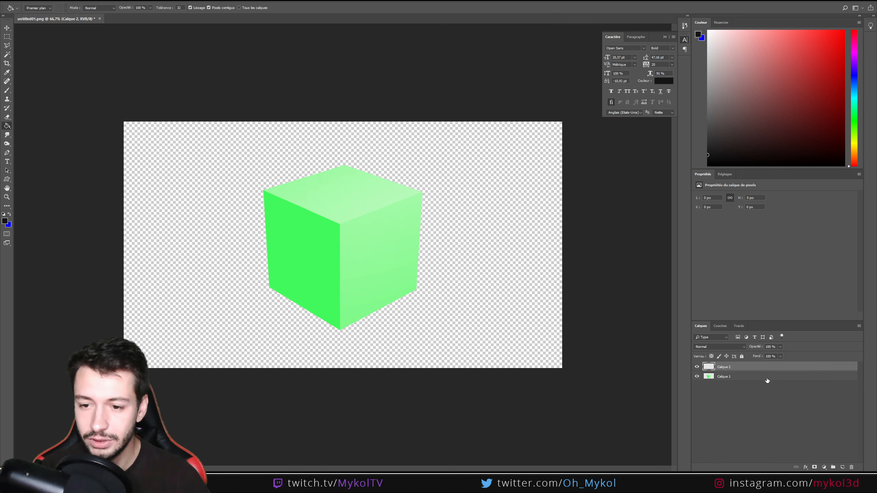
{"action": "left_click_drag", "start_coordinate": [766, 380], "coordinate": [766, 388]}
{"action": "left_click", "coordinate": [430, 313]}
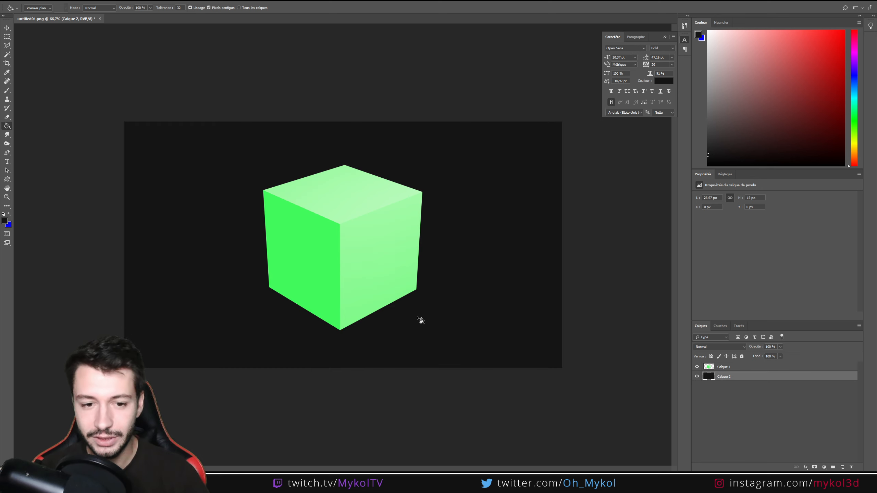
Examine the cube's edges against the black background, then return to Blender and close the render window
{"action": "scroll", "coordinate": [417, 318], "scroll_direction": "up", "scroll_amount": 5, "text": "alt"}
{"action": "scroll", "coordinate": [442, 336], "scroll_direction": "down", "scroll_amount": 4, "text": "alt"}
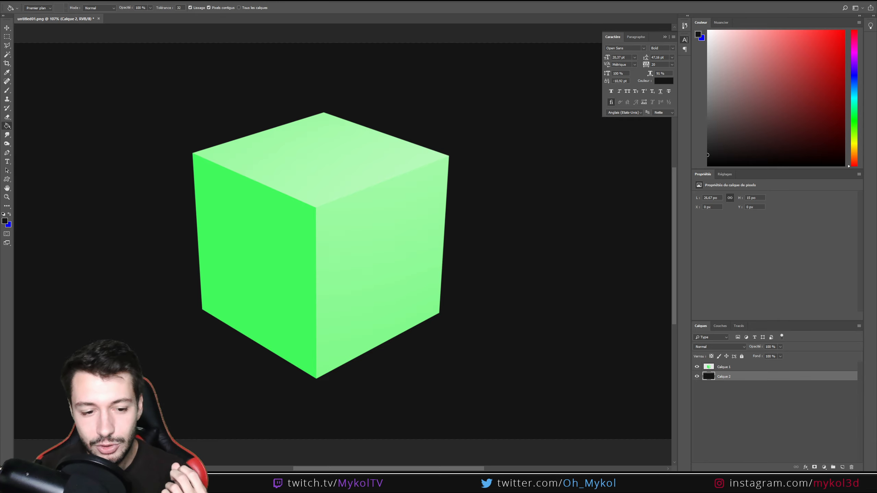
{"action": "mouse_move", "coordinate": [251, 483]}
{"action": "left_click", "coordinate": [214, 449]}
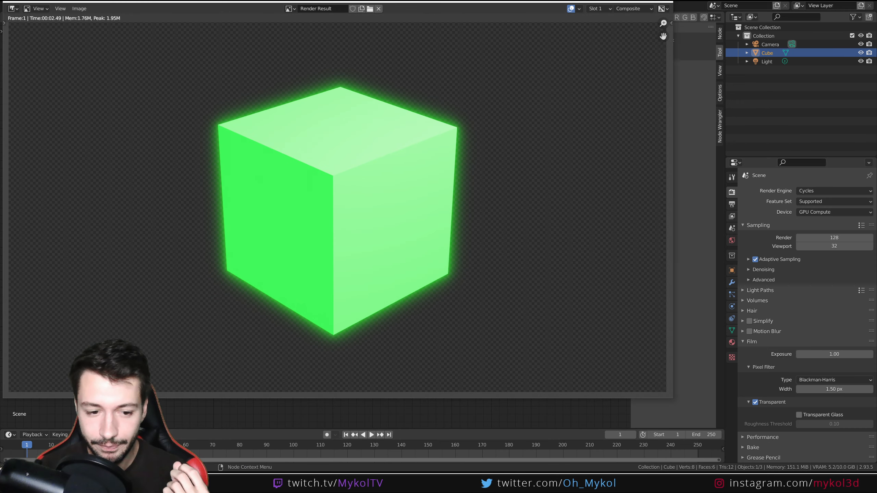
{"action": "left_click", "coordinate": [665, 3]}
Move the Glare node closer to Render Layers and link the Render Layers Alpha output to the Viewer's Image input
{"action": "left_click_drag", "start_coordinate": [297, 254], "coordinate": [272, 228]}
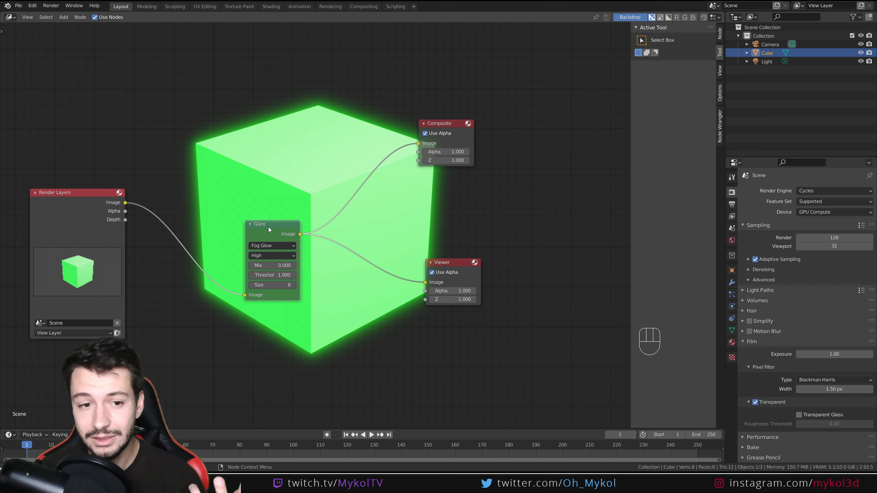
{"action": "left_click_drag", "start_coordinate": [270, 229], "coordinate": [218, 268]}
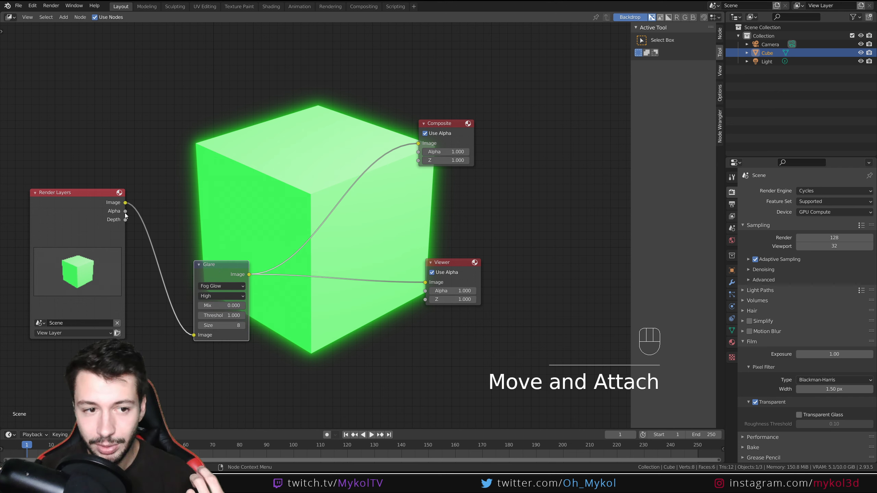
{"action": "left_click_drag", "start_coordinate": [125, 211], "coordinate": [424, 282]}
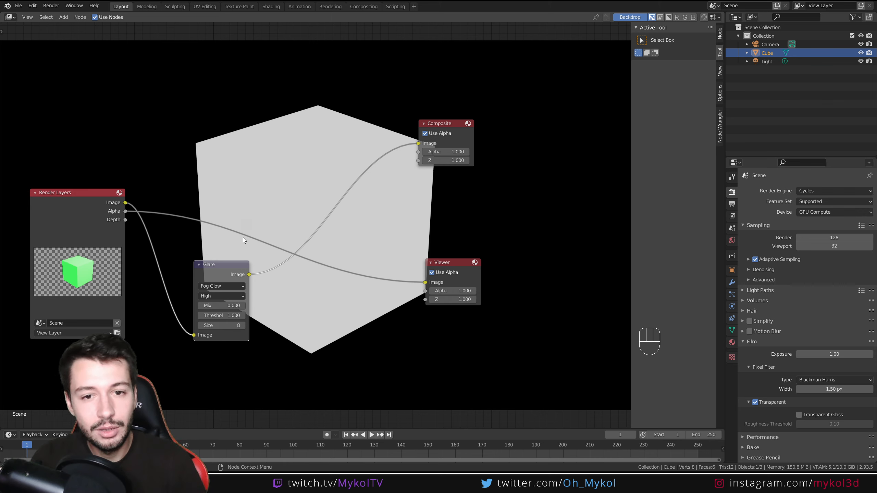
Undo the Render Layers Alpha link to the Viewer and reposition the Glare and Render Layers nodes
{"action": "key", "text": "ctrl+z"}
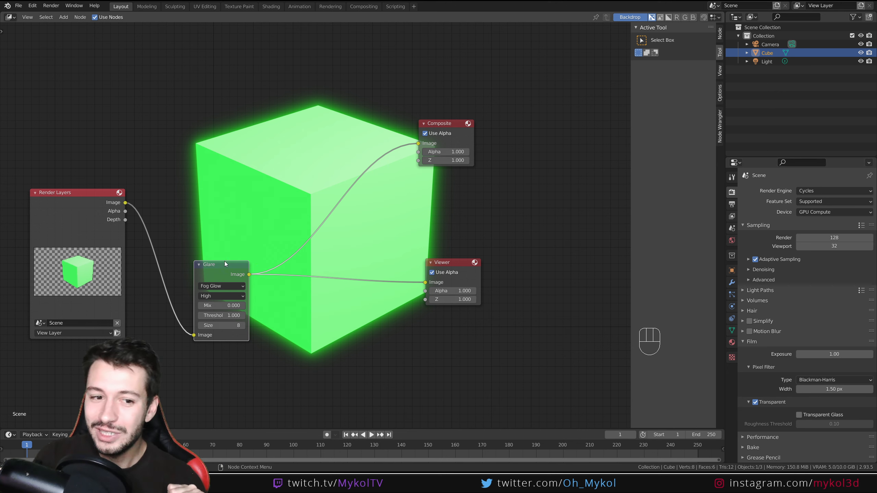
{"action": "left_click_drag", "start_coordinate": [216, 270], "coordinate": [252, 212]}
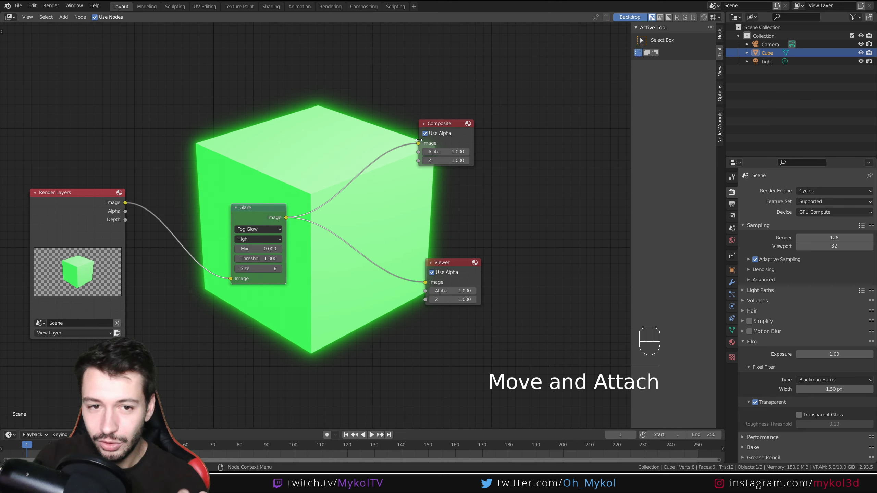
{"action": "left_click_drag", "start_coordinate": [76, 193], "coordinate": [76, 226]}
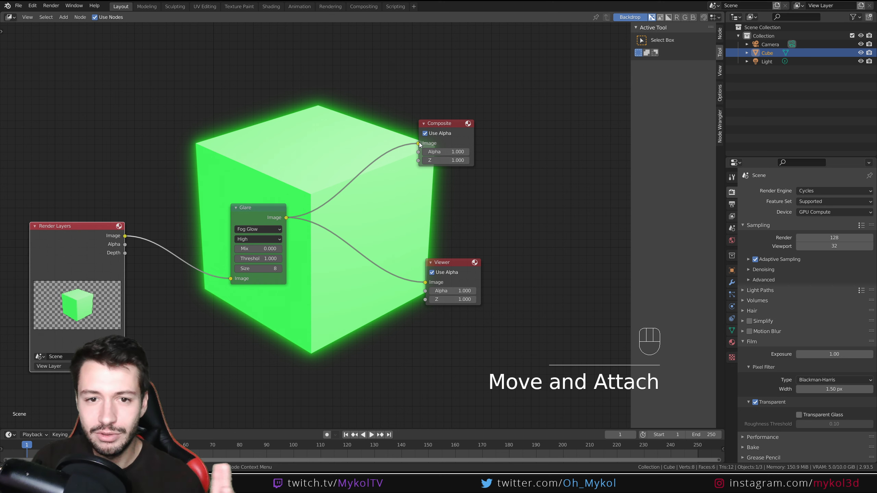
Detach and reconnect the link from Glare to the Composite's Image input, and move the Render Layers node higher
{"action": "left_click_drag", "start_coordinate": [419, 145], "coordinate": [321, 204]}
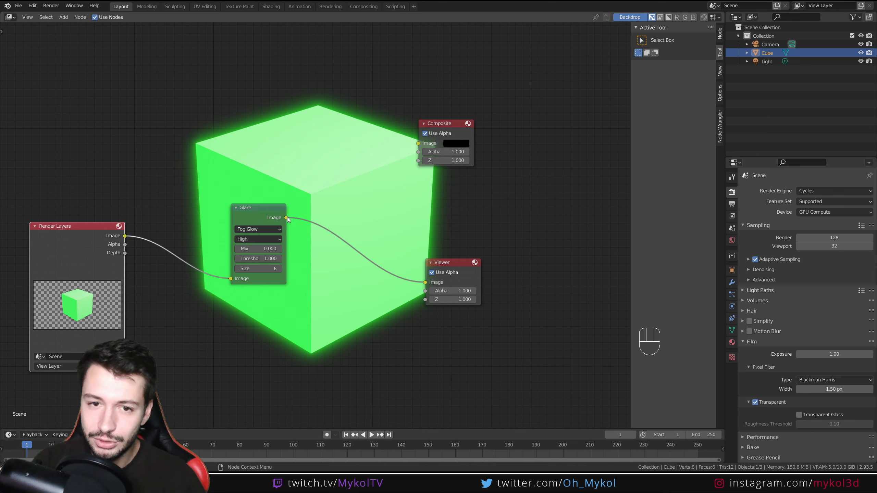
{"action": "left_click_drag", "start_coordinate": [286, 218], "coordinate": [418, 143]}
{"action": "left_click_drag", "start_coordinate": [62, 235], "coordinate": [81, 186]}
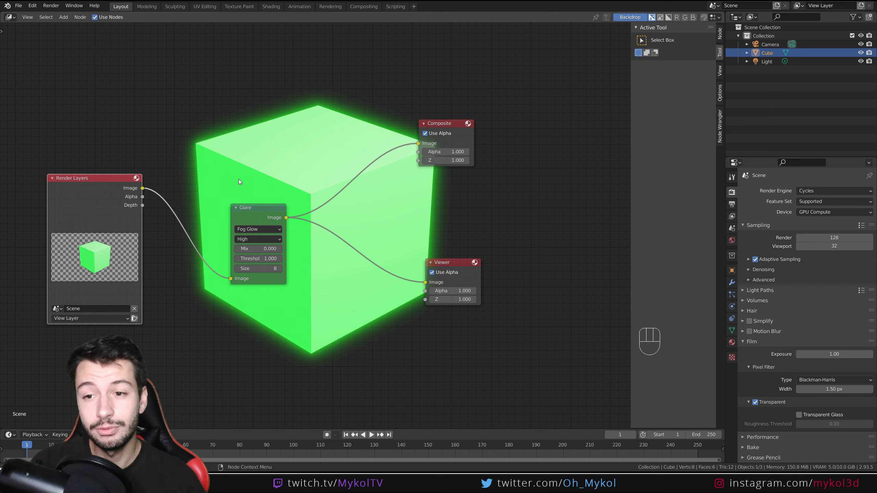
Enable the Emission light pass for the view layer and try linking the Render Layers Emit output to Glare
{"action": "left_click", "coordinate": [732, 216]}
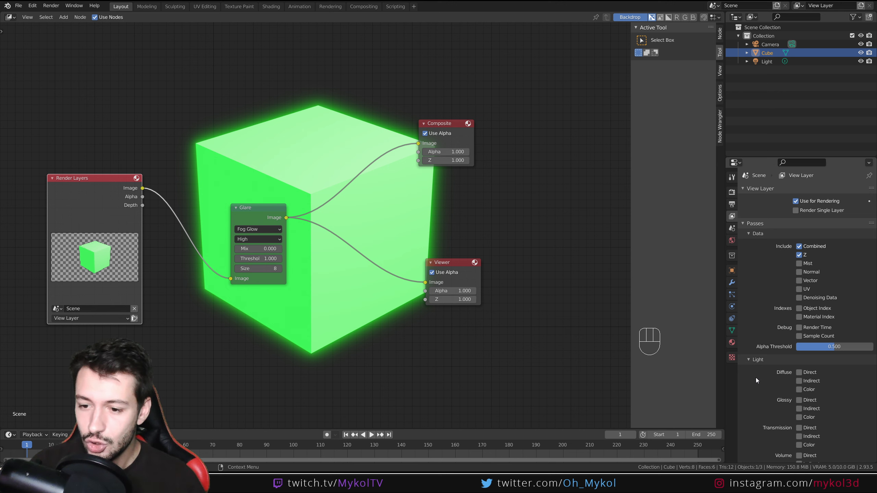
{"action": "scroll", "coordinate": [755, 377], "scroll_direction": "down", "scroll_amount": 6}
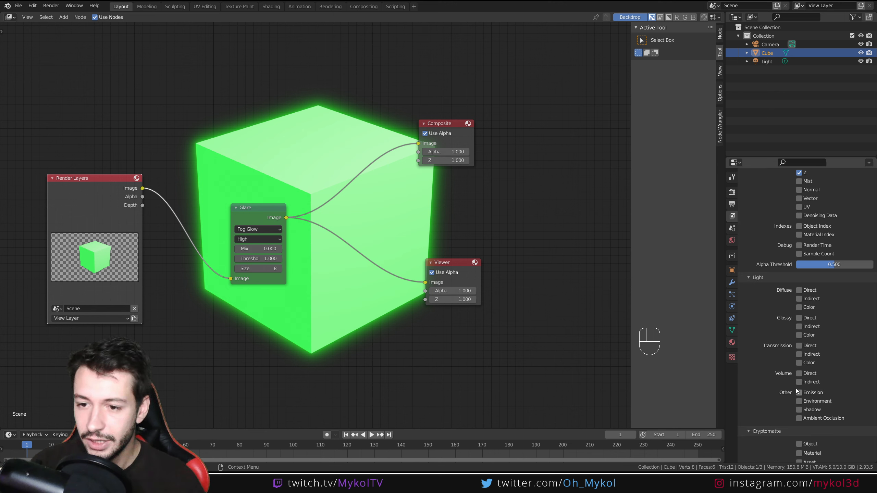
{"action": "left_click", "coordinate": [800, 393]}
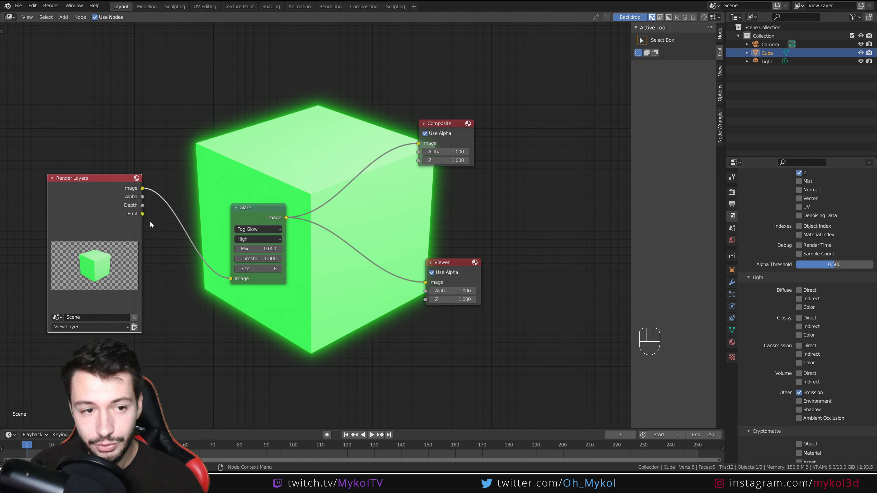
{"action": "left_click_drag", "start_coordinate": [142, 214], "coordinate": [216, 302]}
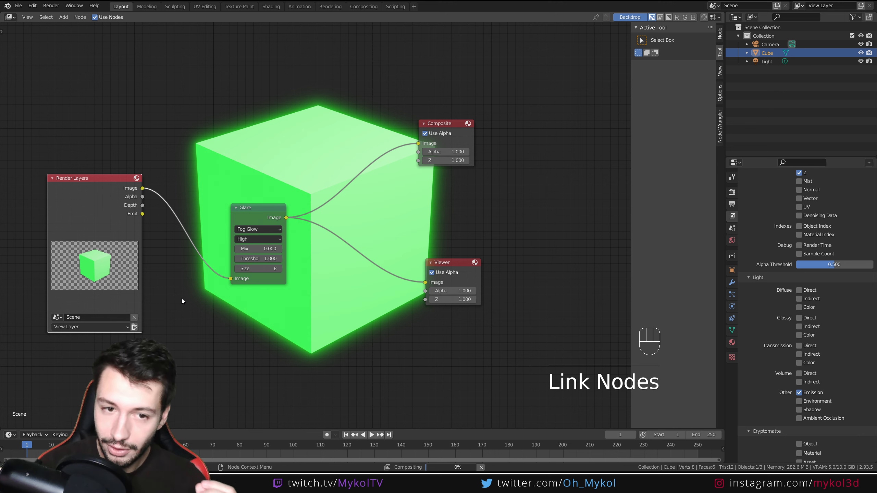
Render the image, view the View Layer's Emit pass in the render result, and close the render window
{"action": "key", "text": "F12"}
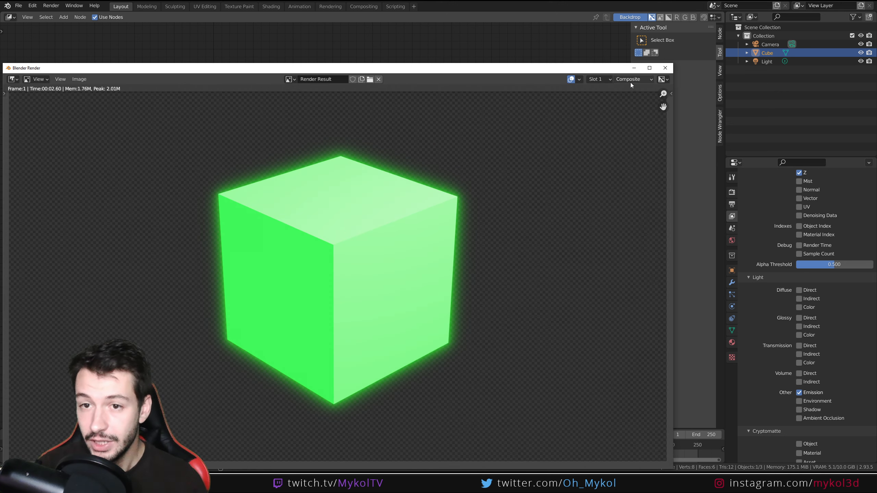
{"action": "left_click", "coordinate": [630, 83]}
{"action": "left_click", "coordinate": [625, 97]}
{"action": "left_click", "coordinate": [598, 78]}
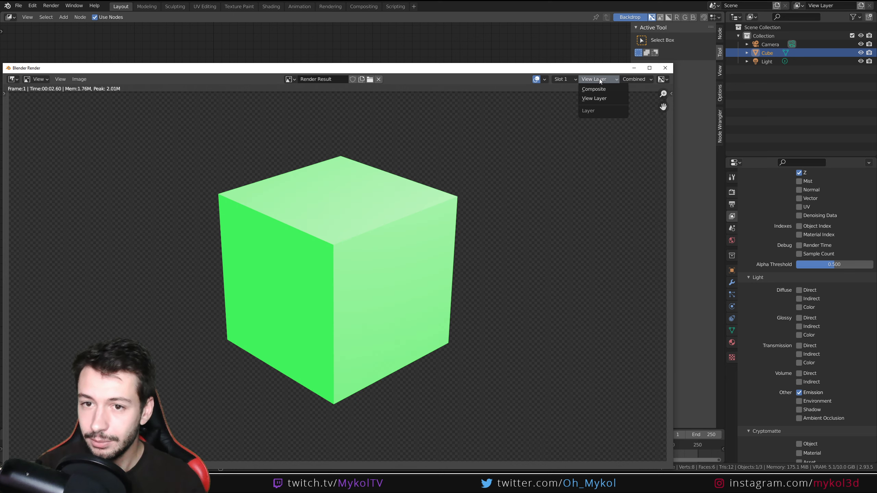
{"action": "left_click", "coordinate": [633, 79]}
{"action": "left_click", "coordinate": [624, 107]}
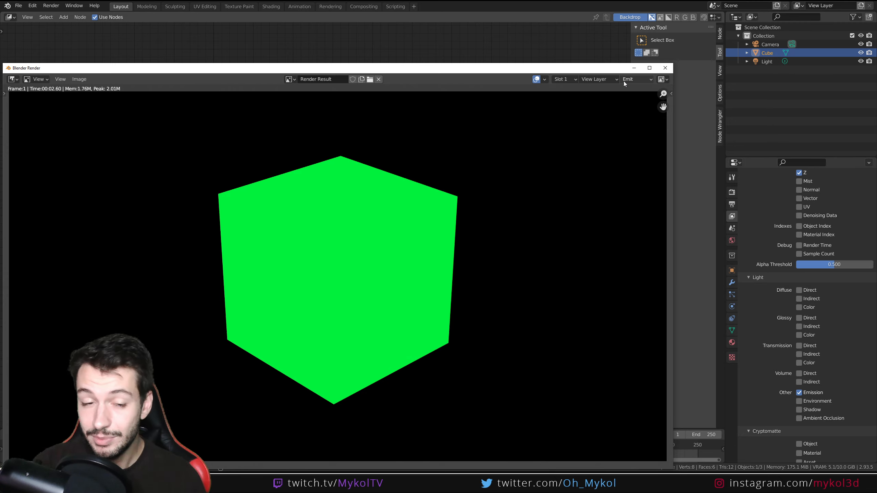
{"action": "left_click", "coordinate": [664, 67]}
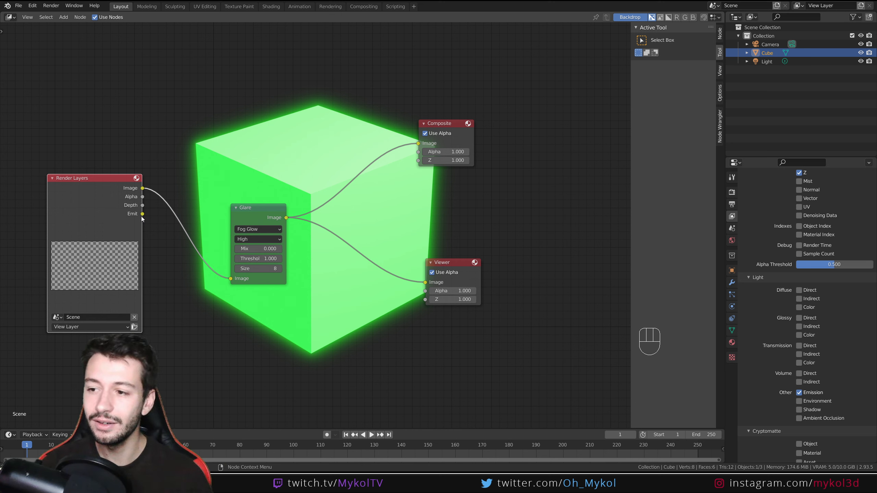
Disconnect all links between the Render Layers, Glare, Composite and Viewer nodes and space the nodes apart
{"action": "left_click_drag", "start_coordinate": [102, 195], "coordinate": [86, 227]}
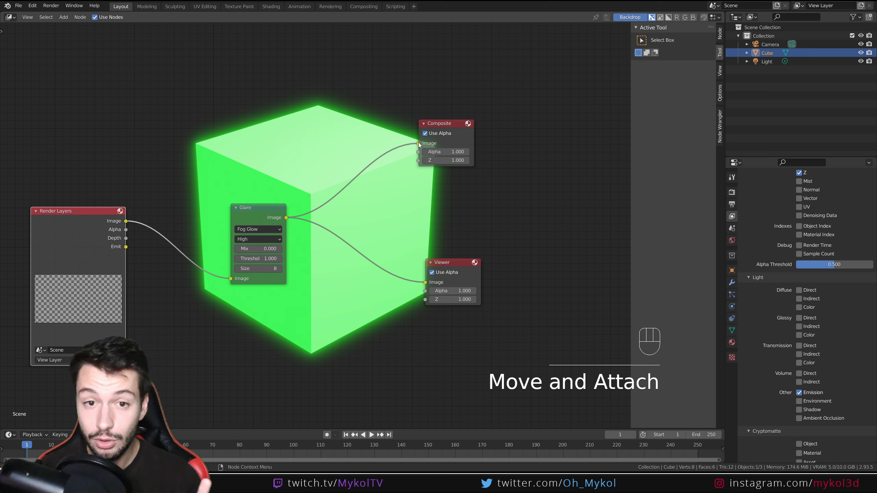
{"action": "left_click_drag", "start_coordinate": [418, 143], "coordinate": [313, 199]}
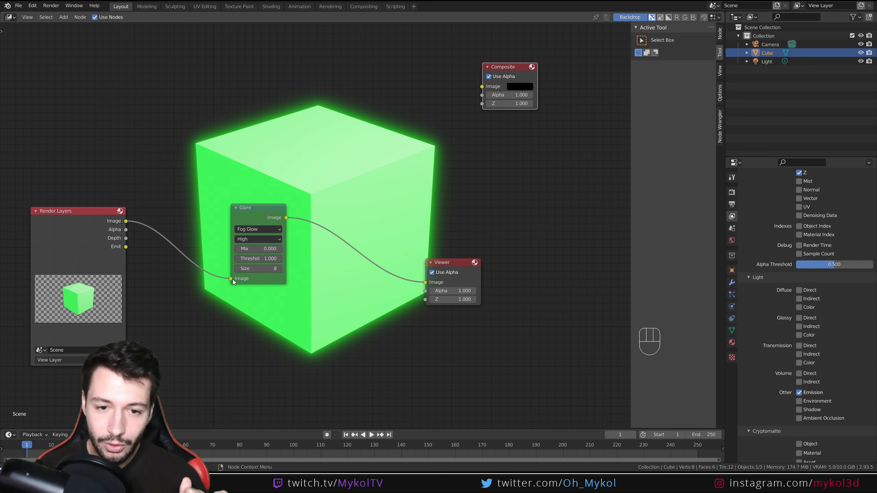
{"action": "left_click_drag", "start_coordinate": [230, 279], "coordinate": [201, 263]}
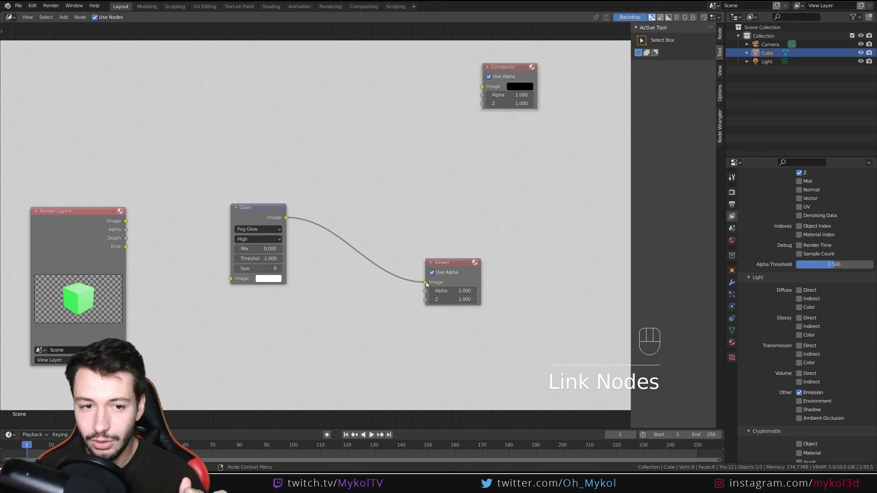
{"action": "left_click_drag", "start_coordinate": [426, 282], "coordinate": [313, 222]}
{"action": "left_click_drag", "start_coordinate": [257, 212], "coordinate": [240, 231]}
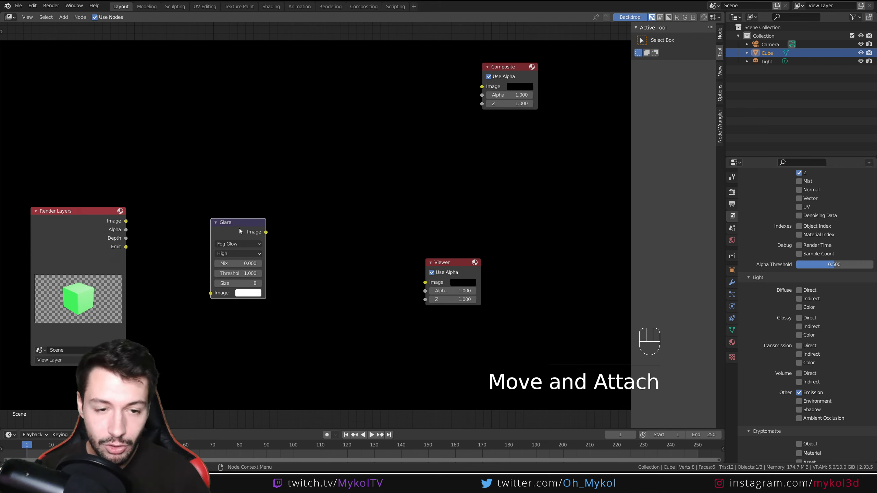
Link the Glare output to the Viewer's Image input and shift the Glare node toward the Viewer
{"action": "left_click", "coordinate": [238, 227], "text": "shift"}
{"action": "left_click", "coordinate": [238, 222]}
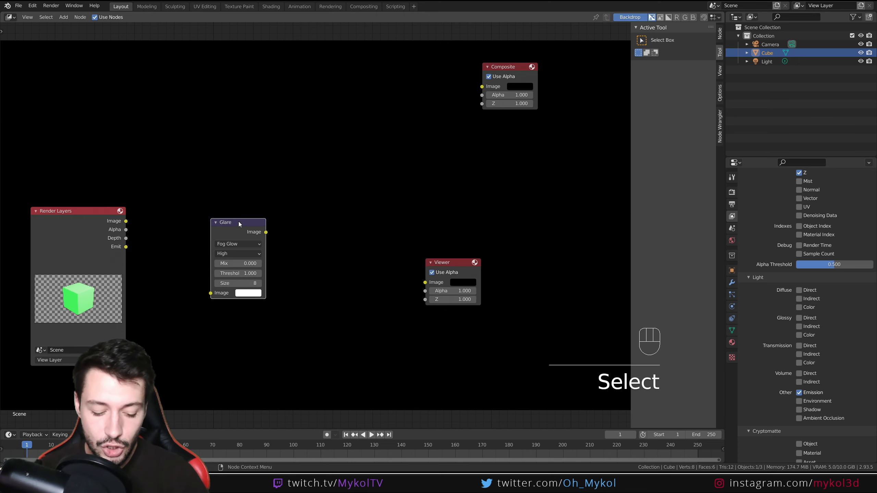
{"action": "left_click", "coordinate": [237, 224], "text": "ctrl+shift"}
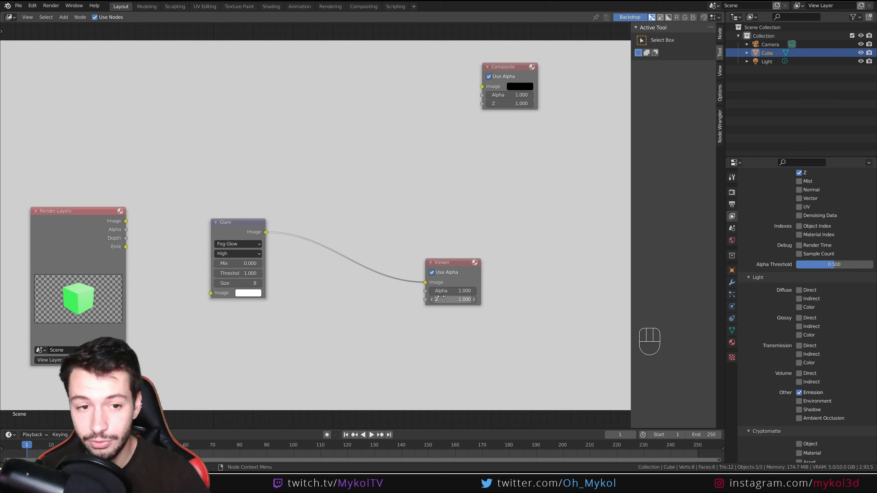
{"action": "left_click", "coordinate": [234, 225], "text": "ctrl+shift"}
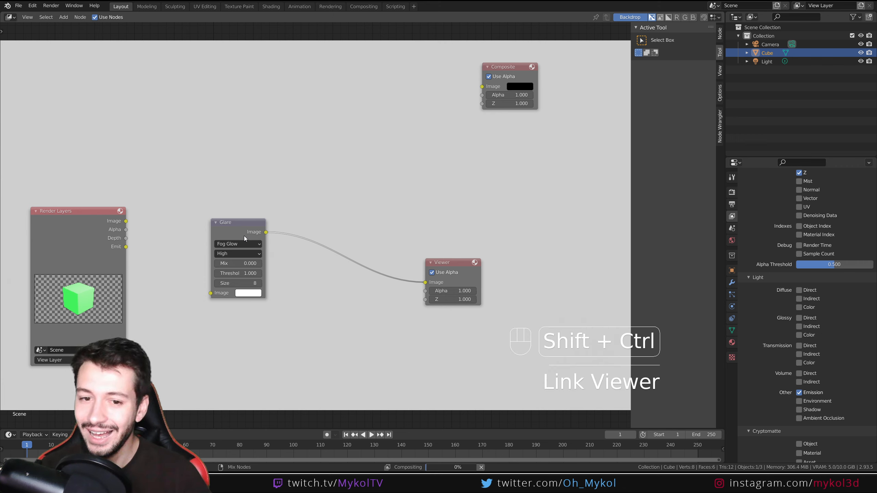
{"action": "mouse_move", "coordinate": [243, 232]}
{"action": "left_mouse_down"}
{"action": "mouse_move", "coordinate": [317, 260]}
{"action": "mouse_move", "coordinate": [243, 239]}
{"action": "left_mouse_up"}
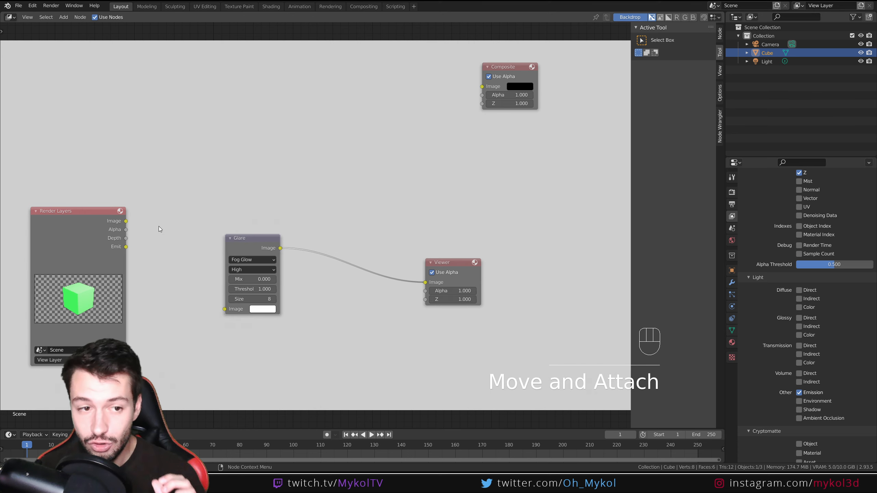
Connect Render Layers Image to the Glare input, replace that link with the Emit output, and move Render Layers up
{"action": "left_click_drag", "start_coordinate": [126, 220], "coordinate": [225, 309]}
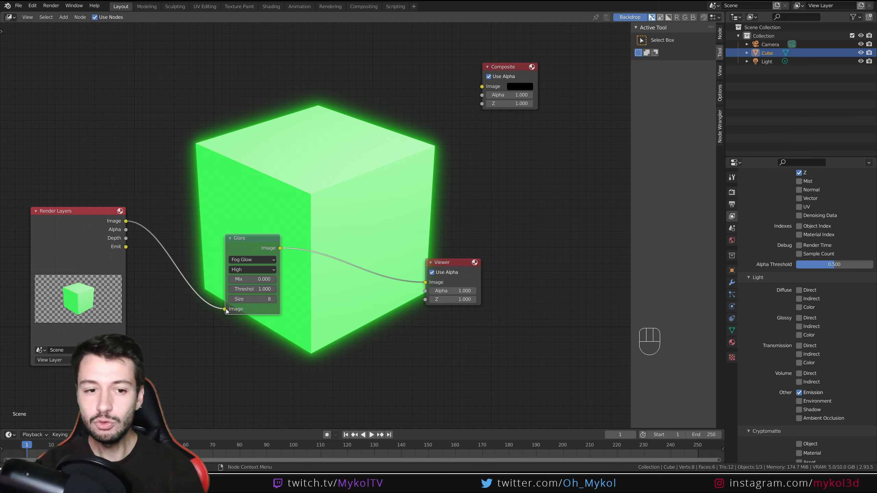
{"action": "mouse_move", "coordinate": [226, 308]}
{"action": "left_mouse_down"}
{"action": "mouse_move", "coordinate": [161, 229]}
{"action": "mouse_move", "coordinate": [181, 274]}
{"action": "mouse_move", "coordinate": [226, 310]}
{"action": "left_mouse_up"}
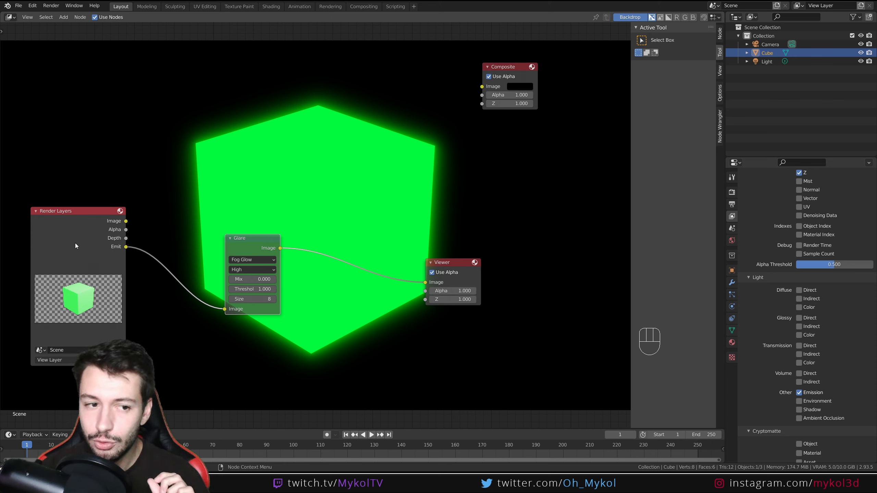
{"action": "left_click_drag", "start_coordinate": [79, 216], "coordinate": [85, 162]}
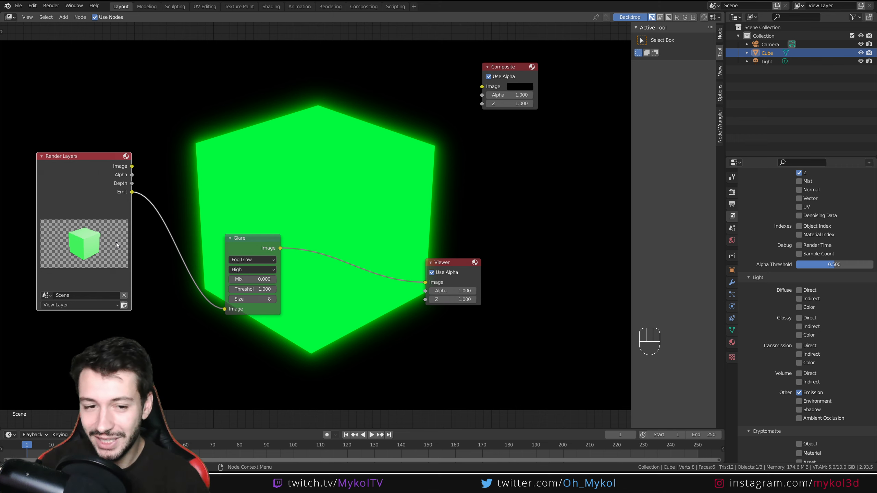
Move the Viewer node aside and add an unconnected Set Alpha node between Glare and the Viewer
{"action": "left_click_drag", "start_coordinate": [463, 263], "coordinate": [547, 211]}
{"action": "key", "text": "shift+a"}
{"action": "type", "text": "set"}
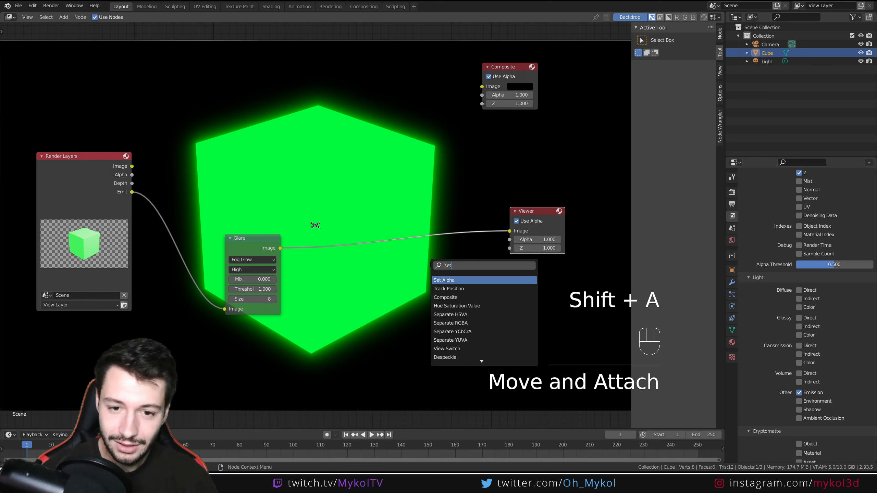
{"action": "key", "text": "Return"}
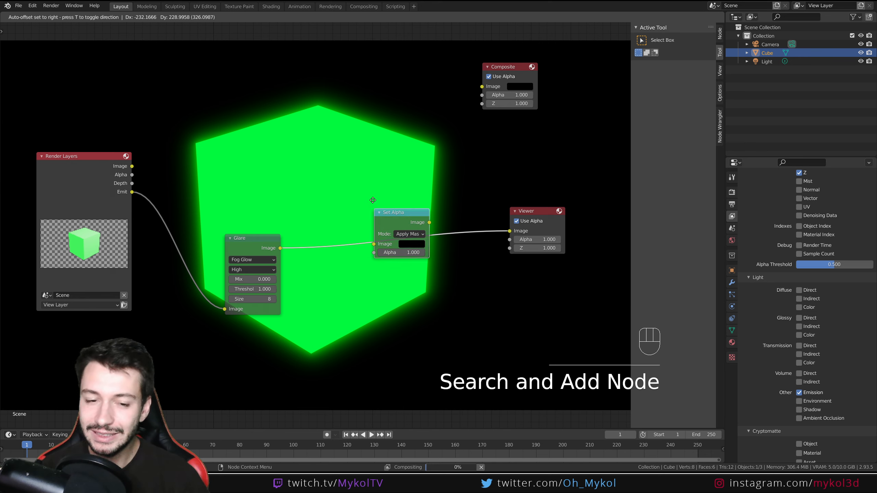
{"action": "left_click", "coordinate": [370, 165]}
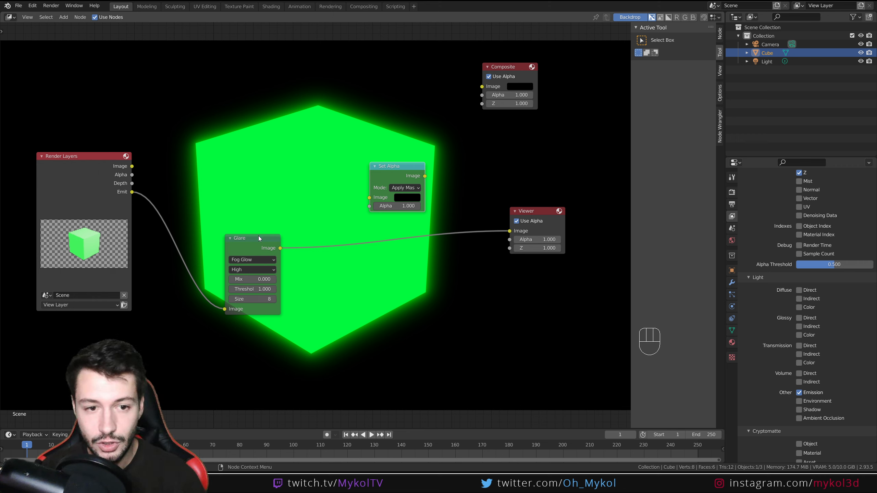
Link the Glare output into Set Alpha's Image input and Set Alpha's output into the Viewer, moving Glare closer to Render Layers
{"action": "left_click_drag", "start_coordinate": [259, 236], "coordinate": [369, 197]}
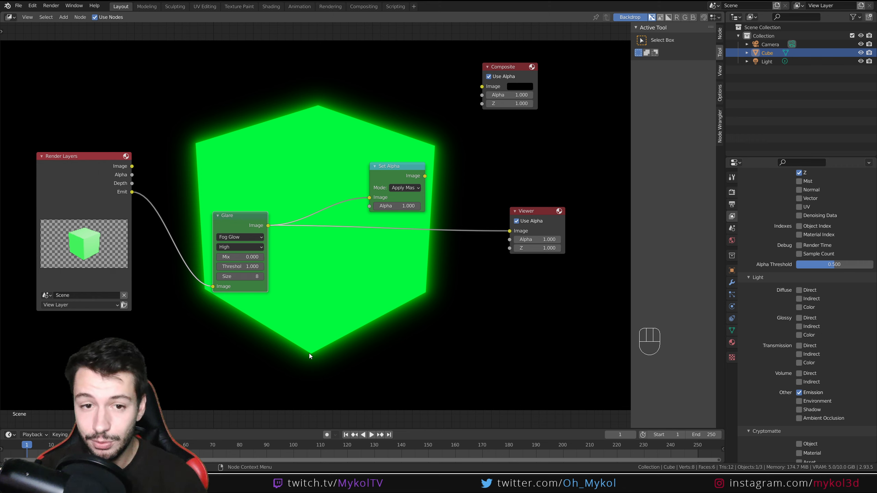
{"action": "left_click_drag", "start_coordinate": [240, 224], "coordinate": [222, 225]}
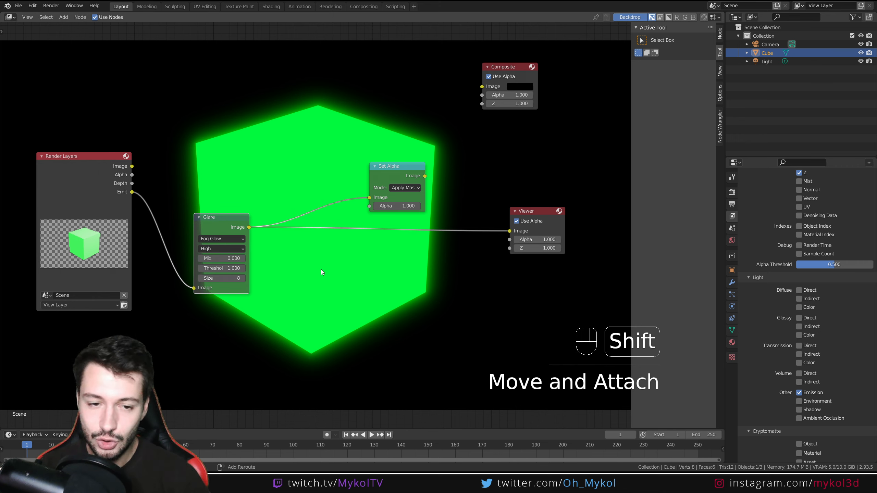
{"action": "key", "text": "shift+a"}
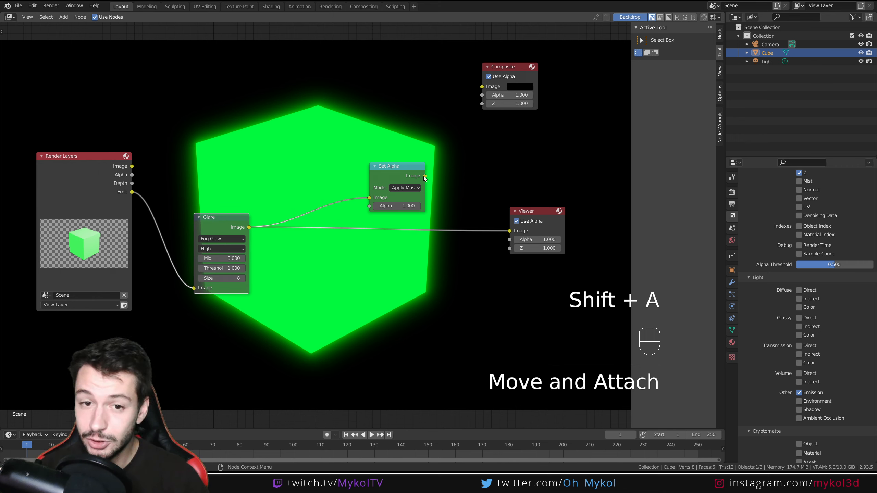
{"action": "left_click_drag", "start_coordinate": [425, 176], "coordinate": [507, 232]}
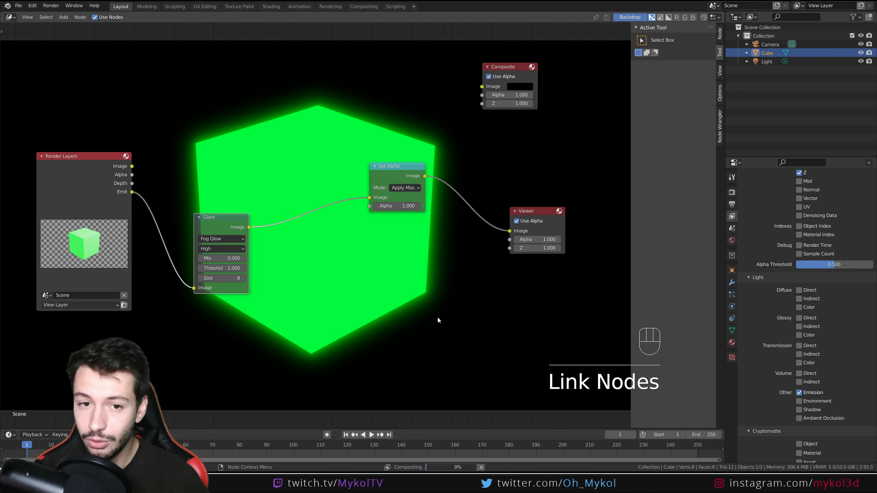
Try Alpha values of 0 and 0.5 on the Set Alpha node, and return it to 1
{"action": "left_click", "coordinate": [393, 169]}
{"action": "mouse_move", "coordinate": [386, 198]}
{"action": "left_mouse_down"}
{"action": "mouse_move", "coordinate": [332, 277]}
{"action": "mouse_move", "coordinate": [340, 298]}
{"action": "mouse_move", "coordinate": [407, 213]}
{"action": "mouse_move", "coordinate": [377, 211]}
{"action": "left_mouse_up"}
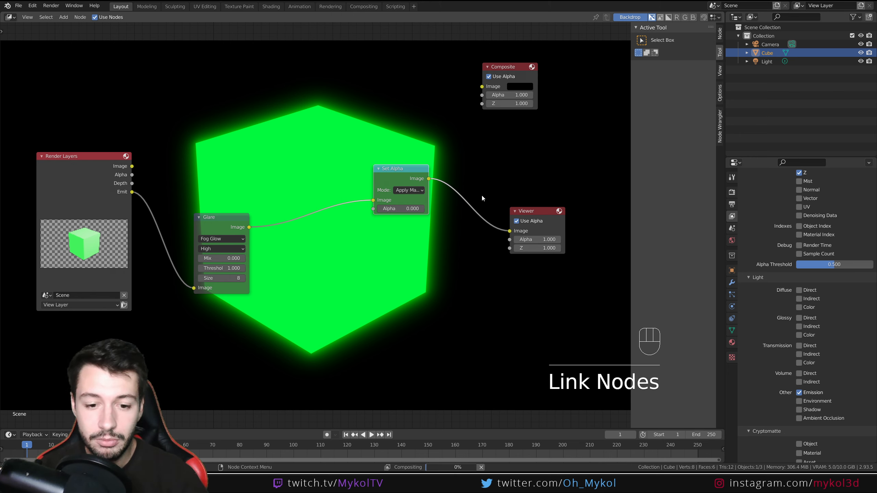
{"action": "left_click", "coordinate": [400, 209]}
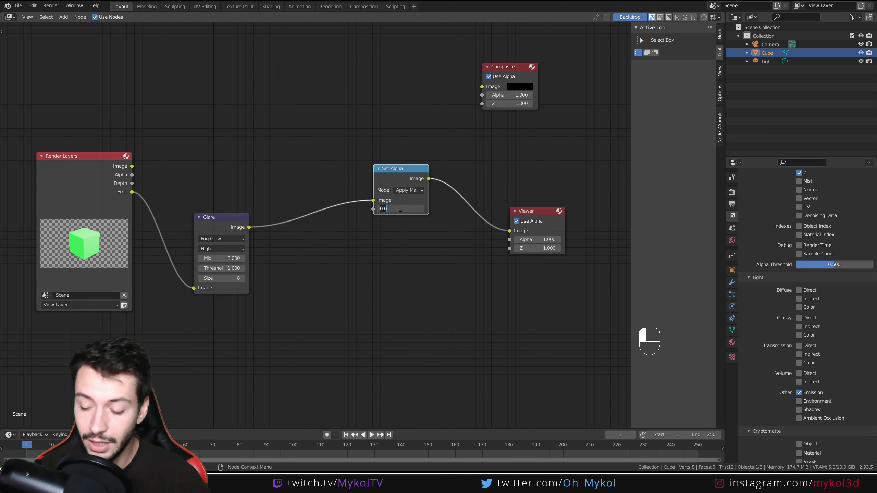
{"action": "type", "text": "0.5"}
{"action": "key", "text": "Return"}
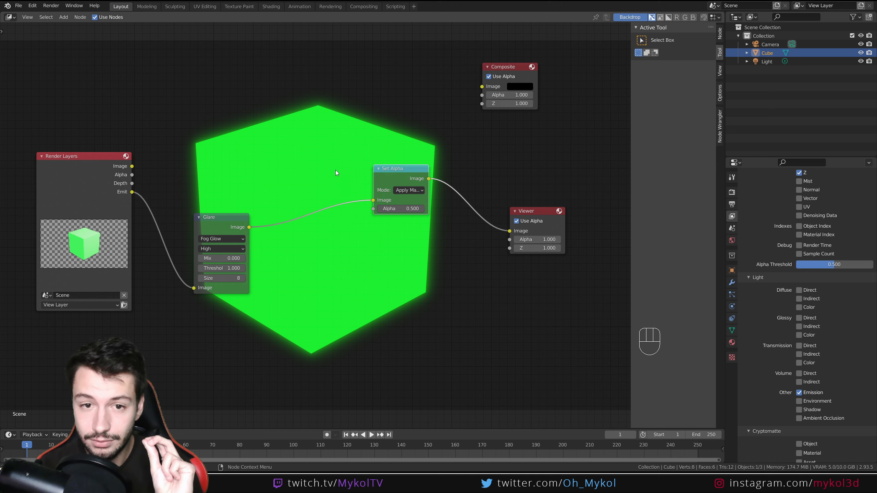
{"action": "left_click", "coordinate": [416, 211]}
{"action": "type", "text": "1"}
{"action": "key", "text": "Return"}
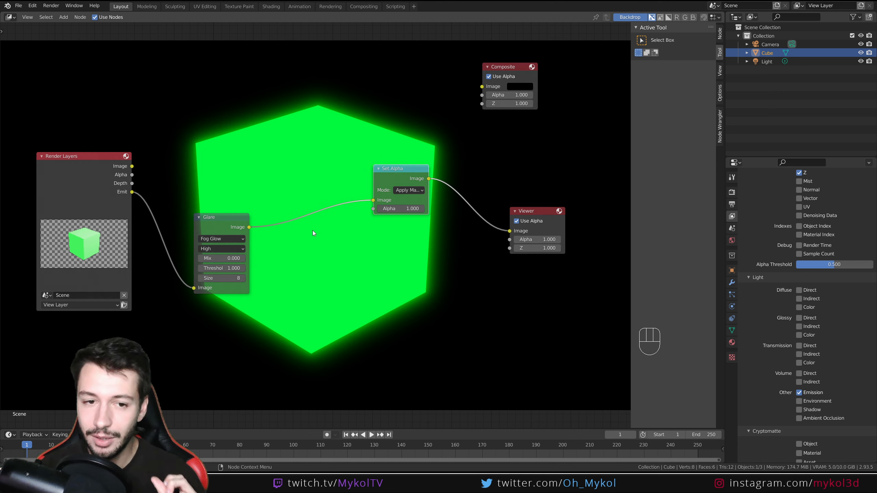
Add a Math node below the Glare and Set Alpha nodes, linking Glare's Image output through it into Set Alpha's Alpha input
{"action": "mouse_move", "coordinate": [215, 222]}
{"action": "left_mouse_down"}
{"action": "mouse_move", "coordinate": [205, 217]}
{"action": "mouse_move", "coordinate": [222, 213]}
{"action": "left_mouse_up"}
{"action": "key", "text": "shift+a"}
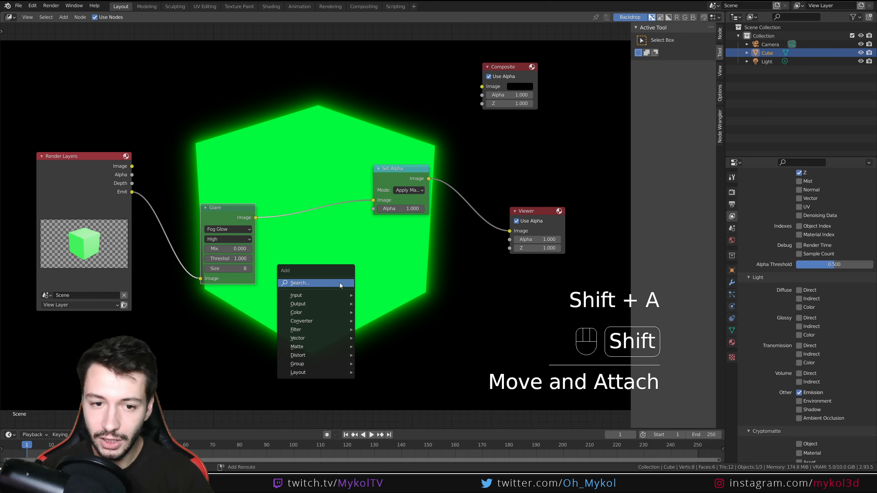
{"action": "mouse_move", "coordinate": [339, 282]}
{"action": "type", "text": "mul"}
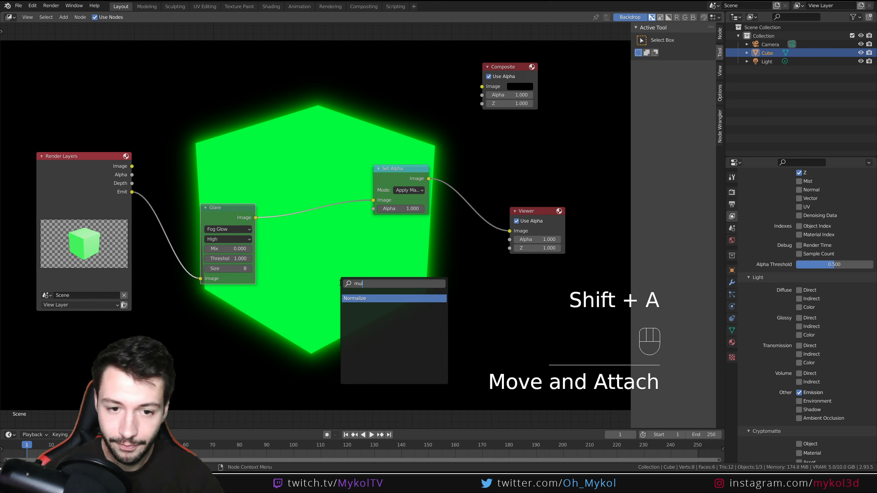
{"action": "key", "text": "BackSpace"}
{"action": "key", "text": "BackSpace"}
{"action": "key", "text": "BackSpace"}
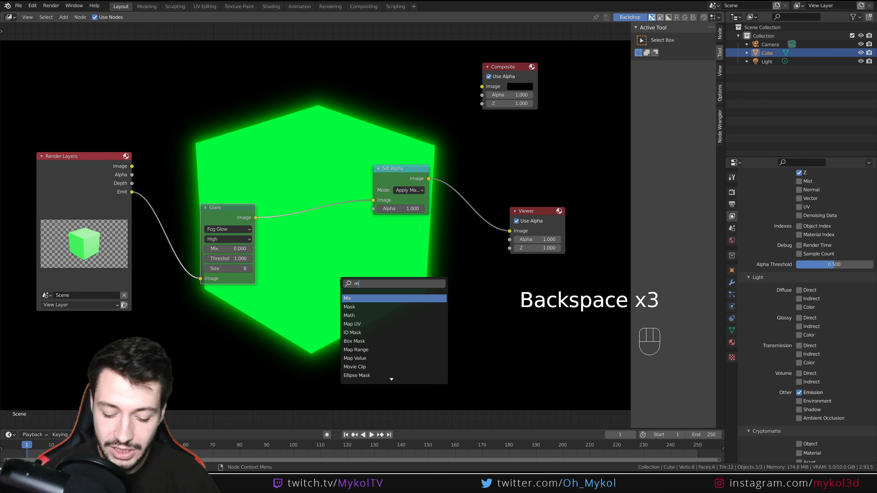
{"action": "type", "text": "math"}
{"action": "left_click", "coordinate": [355, 298]}
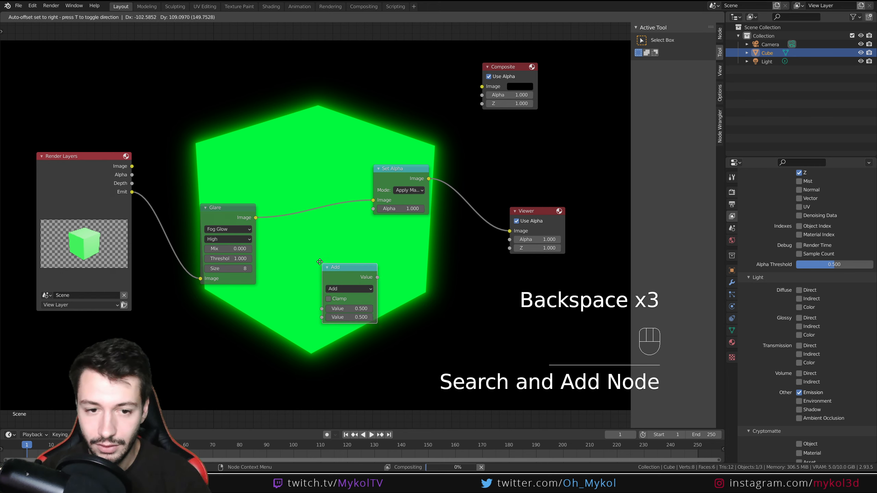
{"action": "left_click", "coordinate": [342, 279]}
{"action": "left_click_drag", "start_coordinate": [256, 218], "coordinate": [312, 288]}
{"action": "left_click_drag", "start_coordinate": [329, 248], "coordinate": [374, 209]}
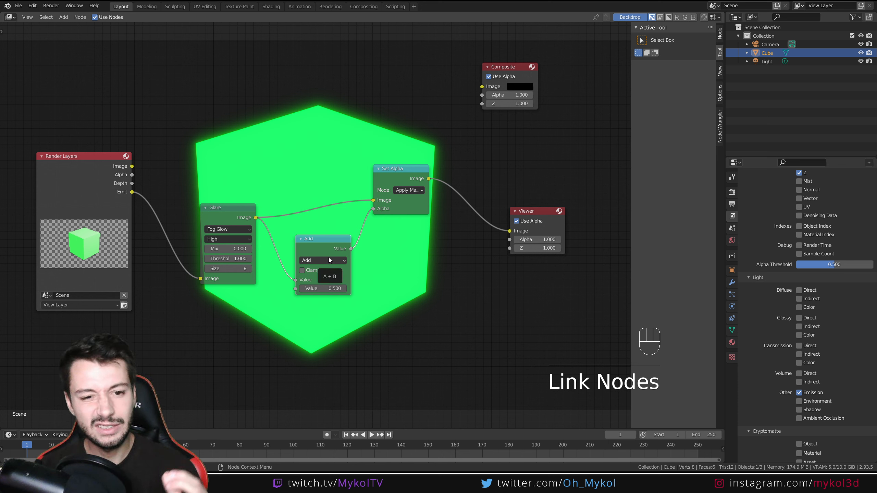
Switch the Math node's operation to Multiply and set its second value to 1
{"action": "left_click", "coordinate": [327, 260]}
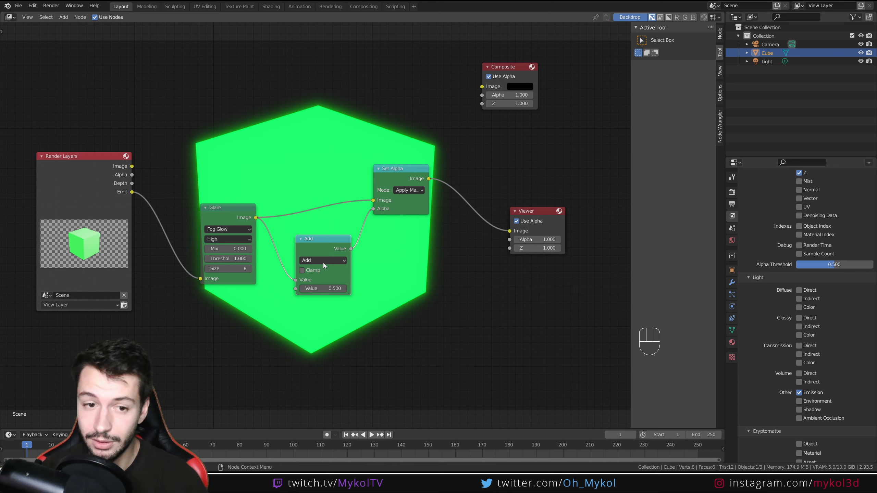
{"action": "left_click", "coordinate": [323, 263]}
{"action": "left_click", "coordinate": [314, 299]}
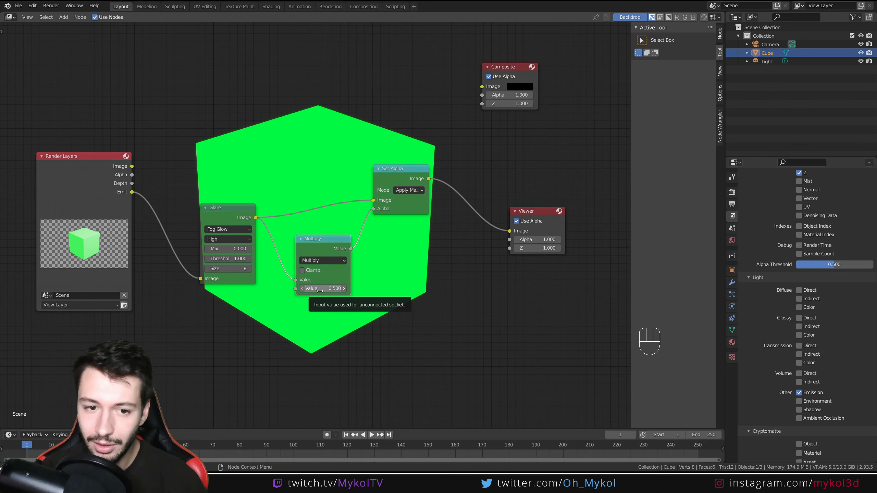
{"action": "left_click", "coordinate": [322, 288]}
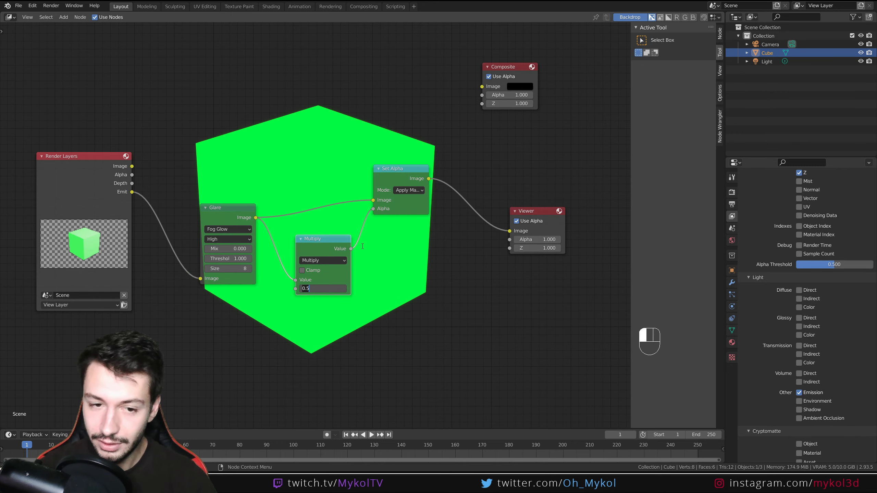
{"action": "type", "text": "1"}
{"action": "key", "text": "Return"}
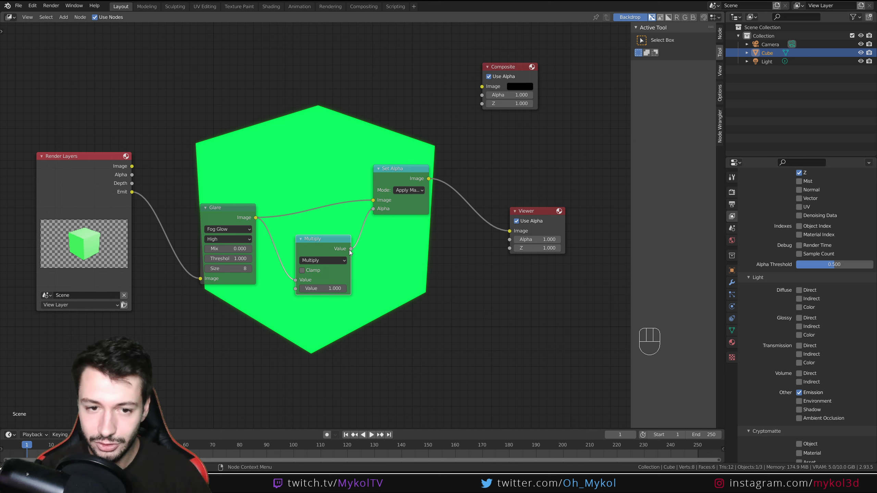
Preview the Multiply output in the Viewer, reconnect Set Alpha's output to the Viewer, and reposition the Set Alpha node
{"action": "left_click_drag", "start_coordinate": [351, 249], "coordinate": [509, 231]}
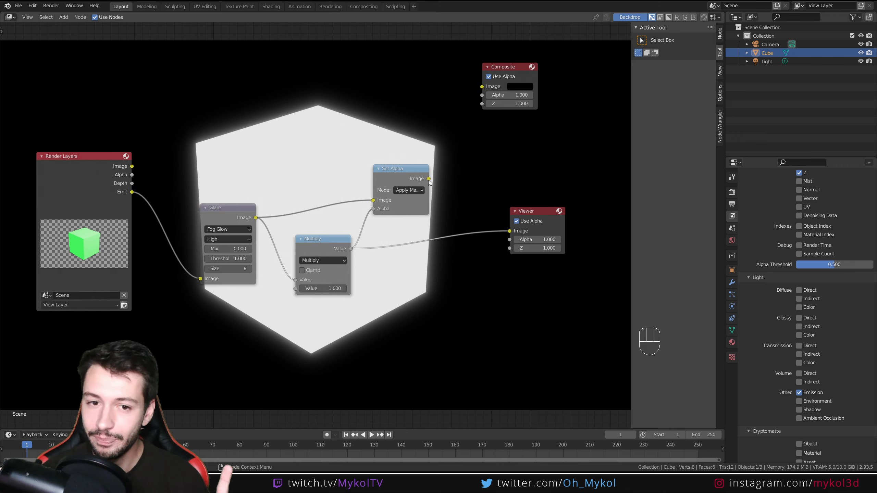
{"action": "left_click_drag", "start_coordinate": [429, 179], "coordinate": [510, 231]}
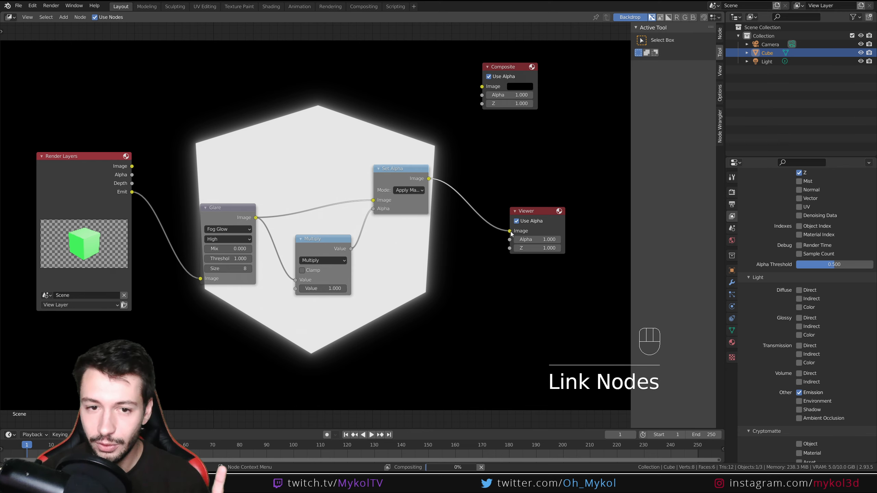
{"action": "left_click_drag", "start_coordinate": [392, 170], "coordinate": [437, 208]}
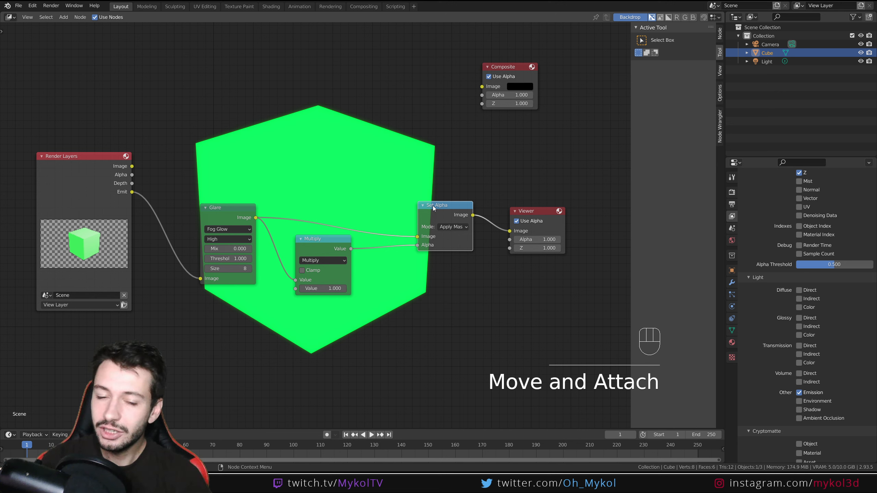
{"action": "left_click_drag", "start_coordinate": [433, 207], "coordinate": [397, 172]}
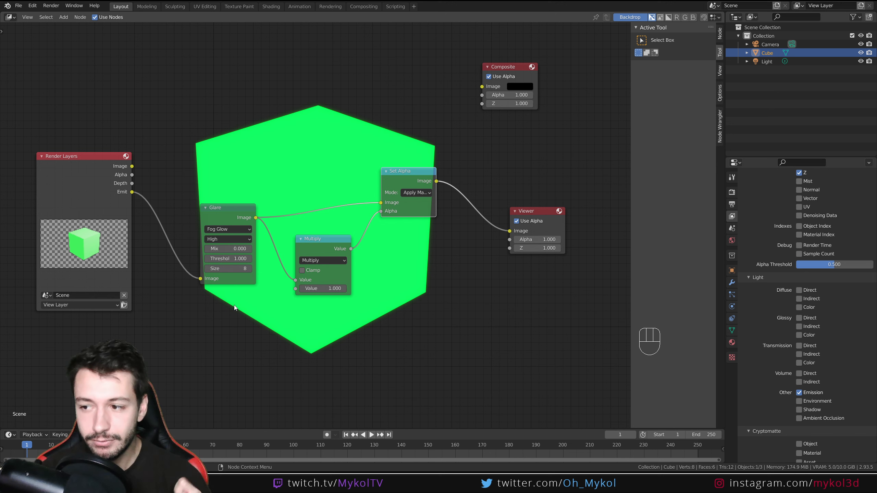
Spread out the node chain, moving Render Layers and Glare away from Multiply and Set Alpha closer to the Viewer
{"action": "left_click_drag", "start_coordinate": [100, 162], "coordinate": [48, 161]}
{"action": "left_click_drag", "start_coordinate": [224, 207], "coordinate": [150, 199]}
{"action": "left_click_drag", "start_coordinate": [425, 180], "coordinate": [447, 207]}
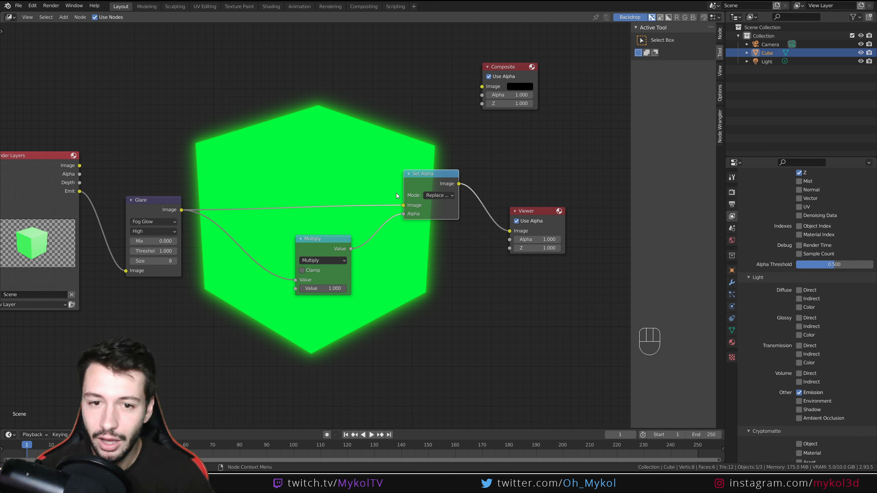
Set the Set Alpha node's Mode to Apply Mask and move the Multiply node lower
{"action": "left_click", "coordinate": [438, 195]}
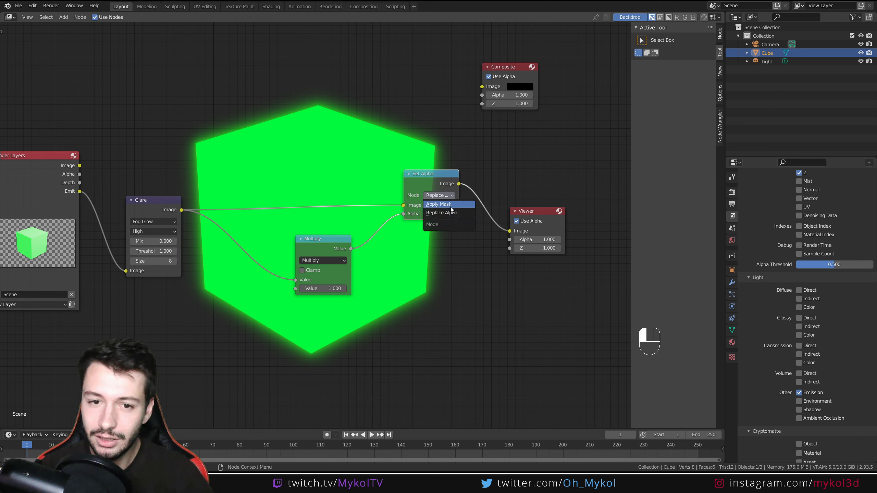
{"action": "left_click", "coordinate": [450, 207]}
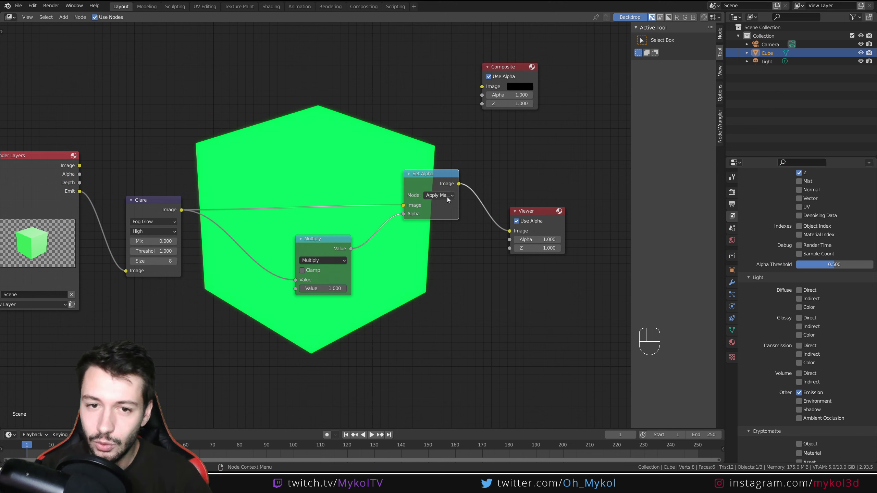
{"action": "left_click", "coordinate": [447, 198]}
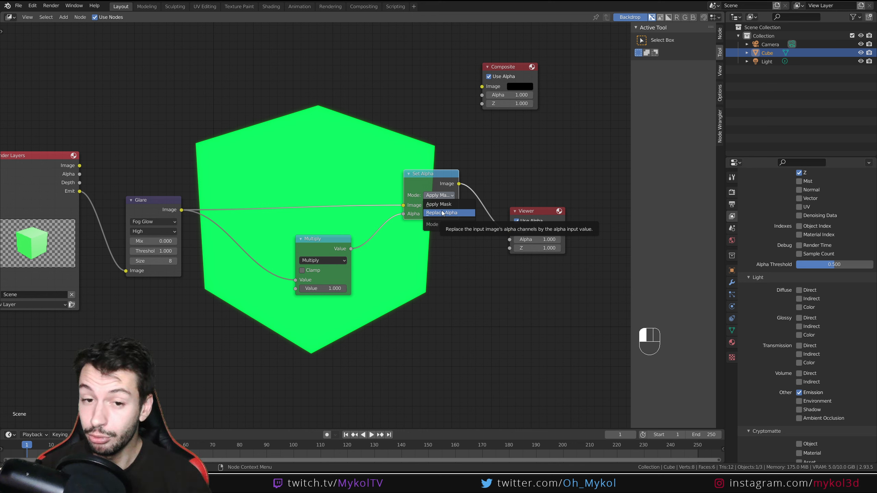
{"action": "left_click", "coordinate": [439, 196]}
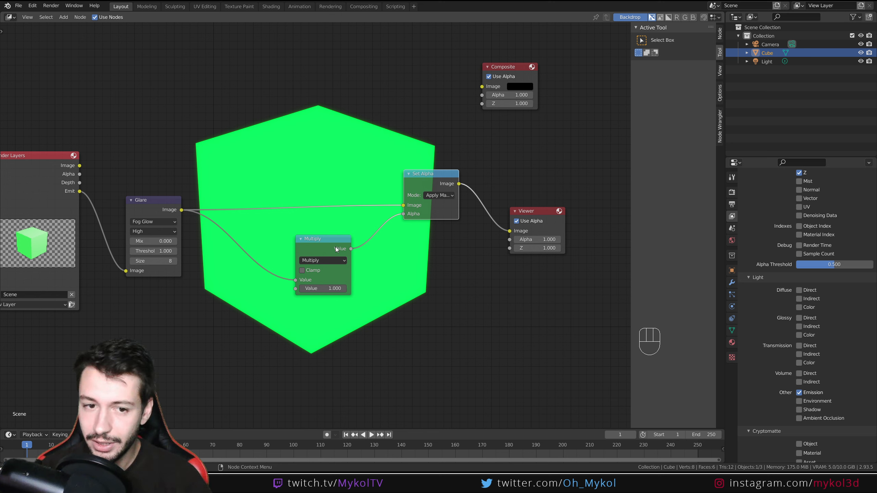
{"action": "left_click_drag", "start_coordinate": [327, 246], "coordinate": [348, 278]}
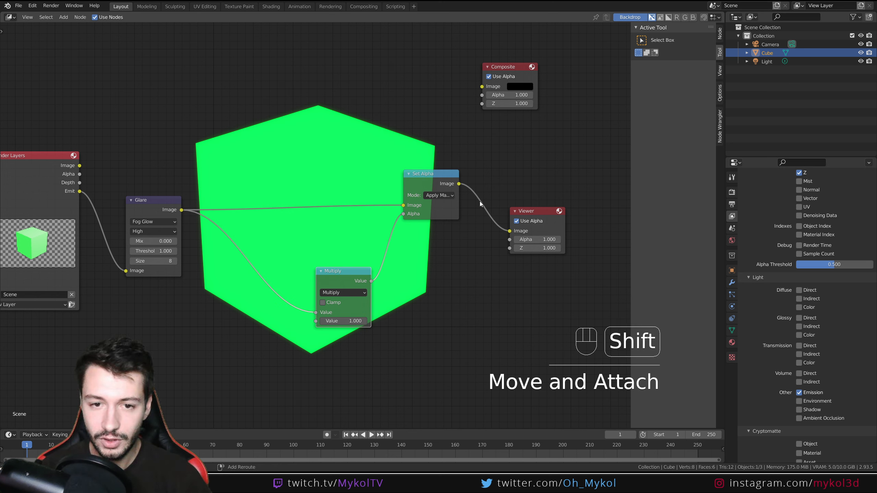
{"action": "left_click", "coordinate": [438, 195]}
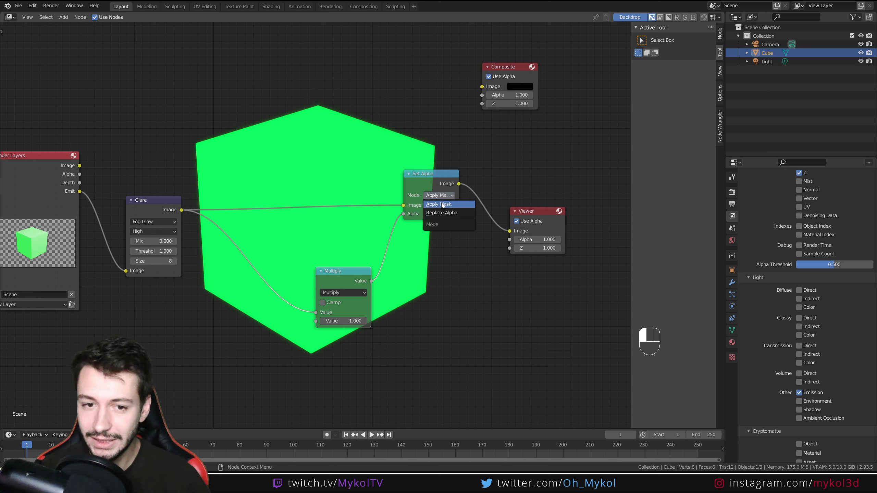
Insert a ColorRamp node on the link between Glare and Multiply
{"action": "key", "text": "shift+a"}
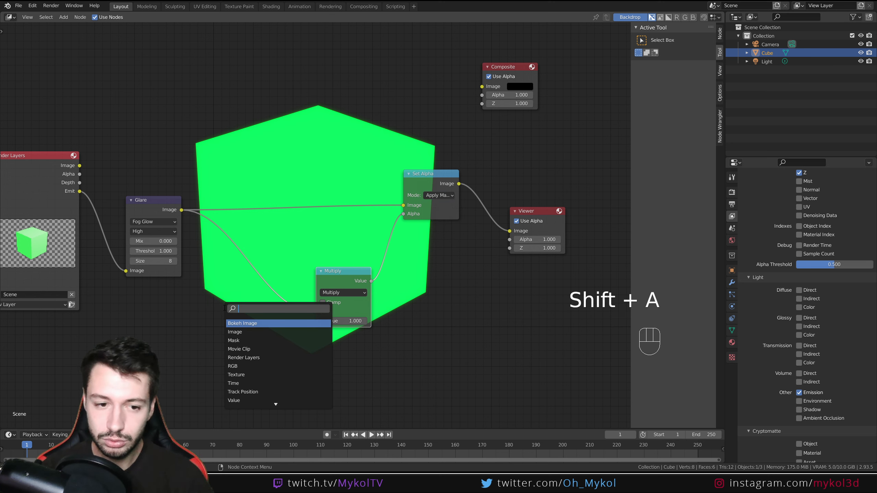
{"action": "type", "text": "color"}
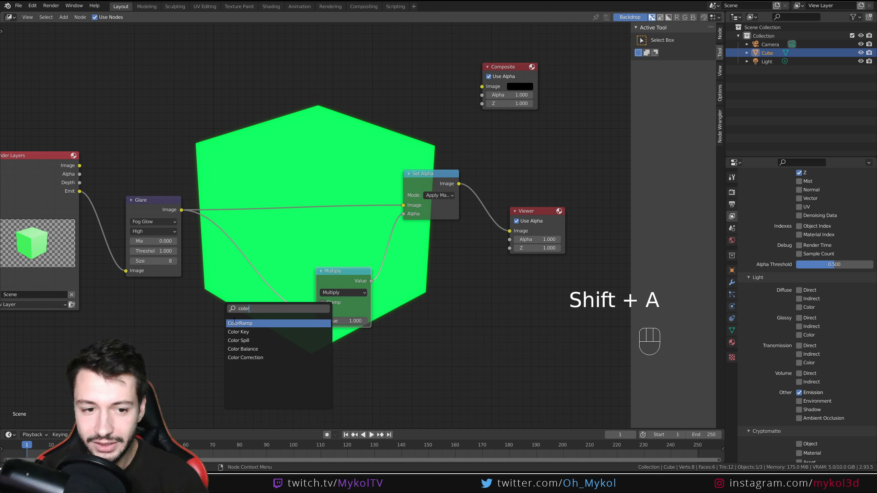
{"action": "key", "text": "Return"}
{"action": "left_click", "coordinate": [219, 271]}
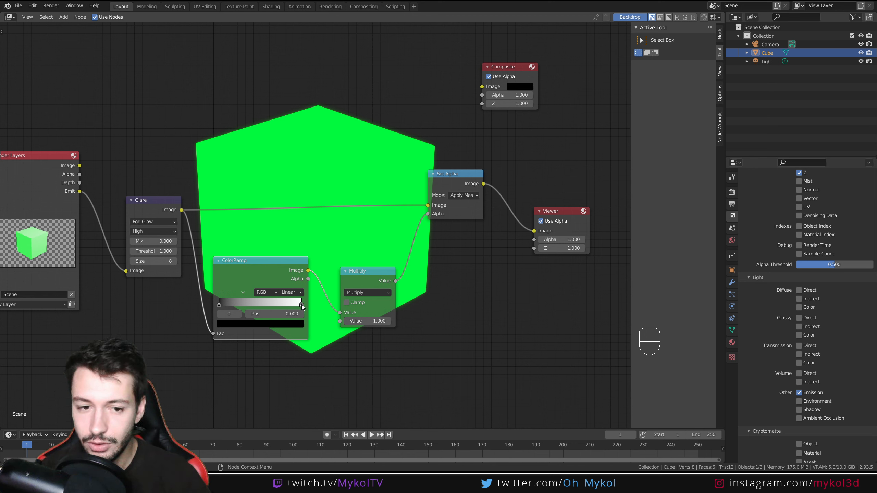
Move the ColorRamp's white stop to position 0.116 and set the Glare node's Size to 9
{"action": "left_click_drag", "start_coordinate": [301, 304], "coordinate": [232, 307]}
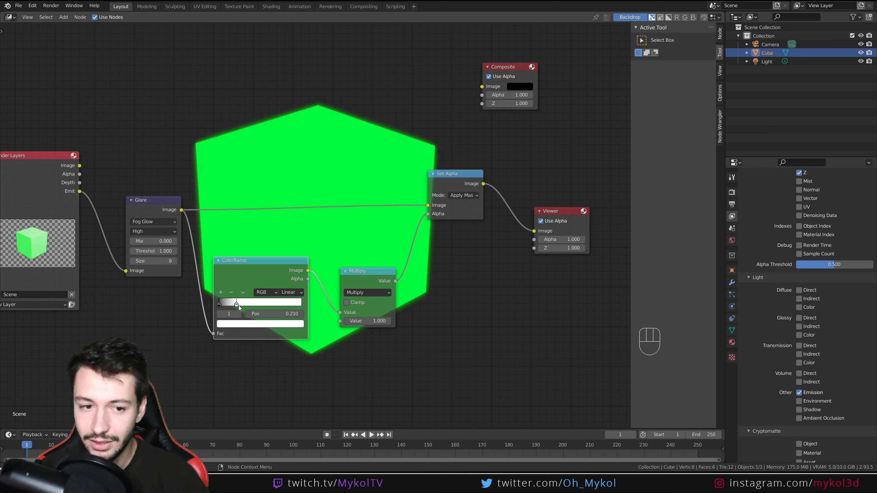
{"action": "left_click_drag", "start_coordinate": [238, 306], "coordinate": [229, 306]}
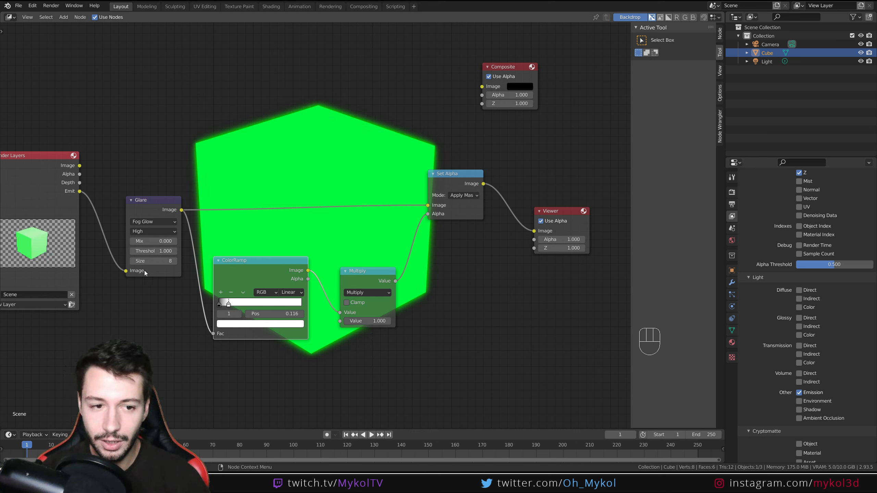
{"action": "left_click", "coordinate": [174, 260]}
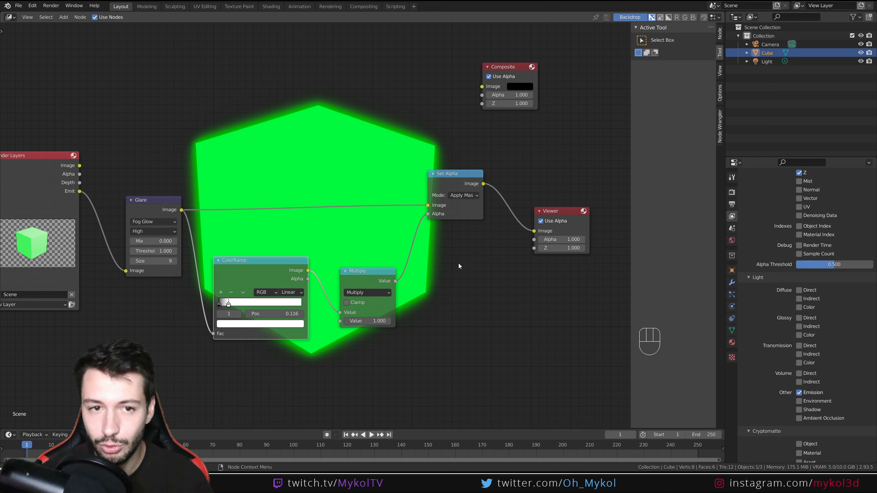
Move Set Alpha lower and the Viewer higher and farther out, and settle Render Layers slightly closer to Glare
{"action": "left_click_drag", "start_coordinate": [453, 183], "coordinate": [432, 196]}
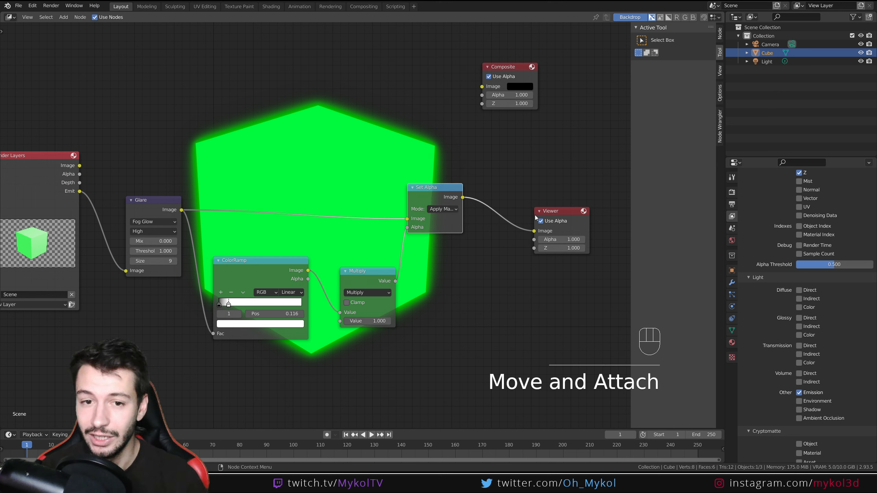
{"action": "left_click_drag", "start_coordinate": [546, 216], "coordinate": [573, 152]}
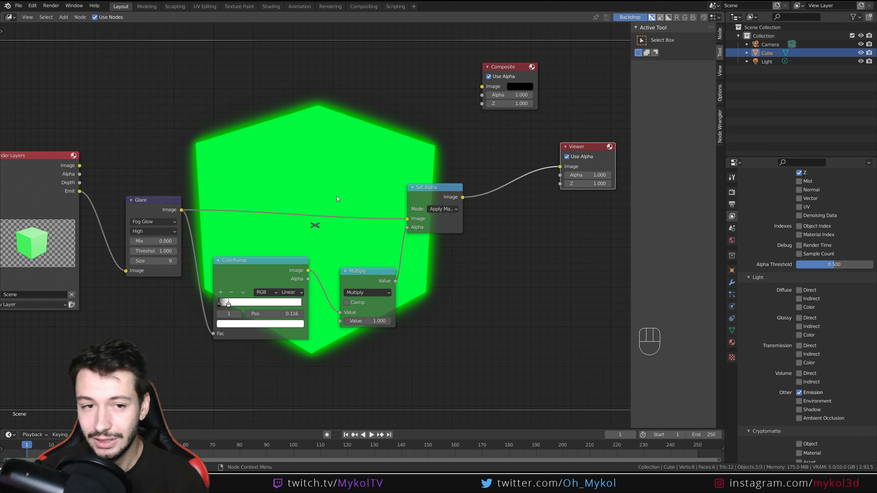
{"action": "left_click_drag", "start_coordinate": [34, 242], "coordinate": [53, 214]}
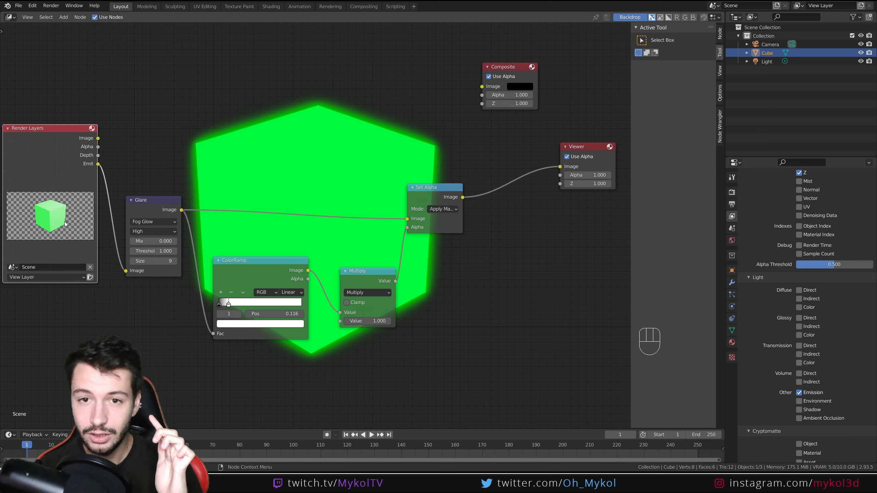
{"action": "left_click_drag", "start_coordinate": [55, 141], "coordinate": [247, 41]}
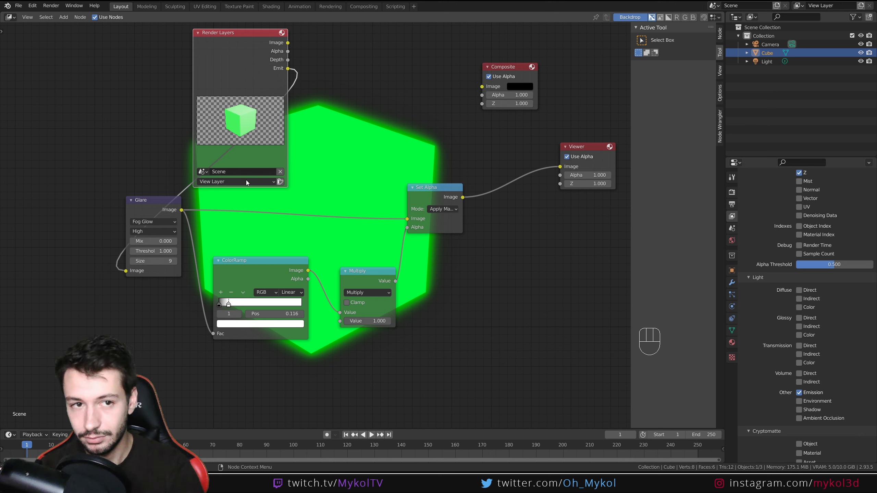
{"action": "left_click_drag", "start_coordinate": [230, 46], "coordinate": [32, 167]}
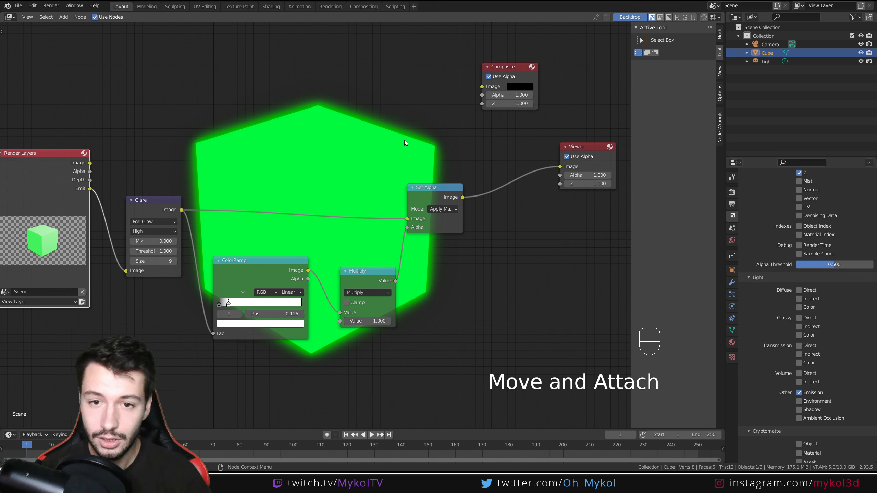
Insert an Alpha Over node on the link between Set Alpha and the Viewer
{"action": "key", "text": "shift+a"}
{"action": "left_click", "coordinate": [438, 136]}
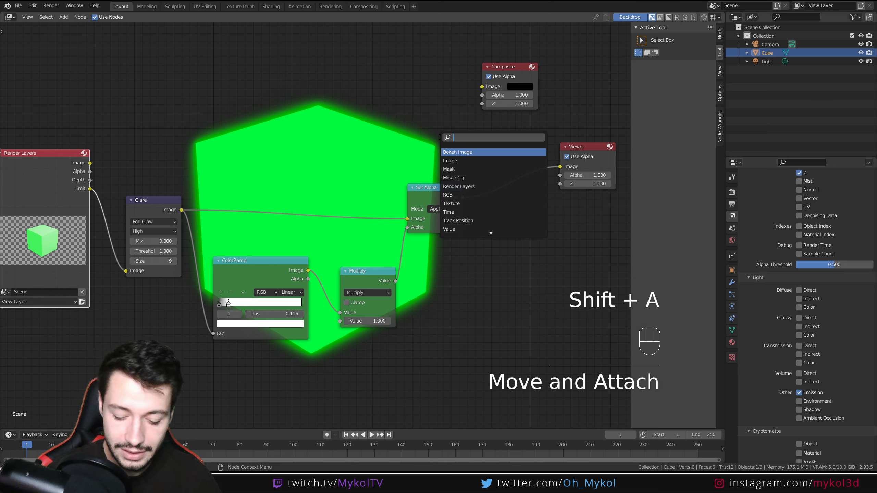
{"action": "type", "text": "alp"}
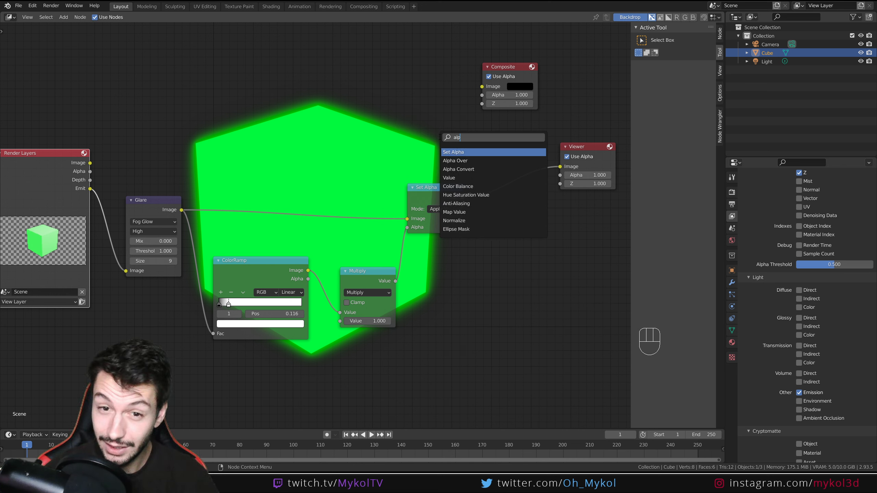
{"action": "left_click", "coordinate": [462, 160]}
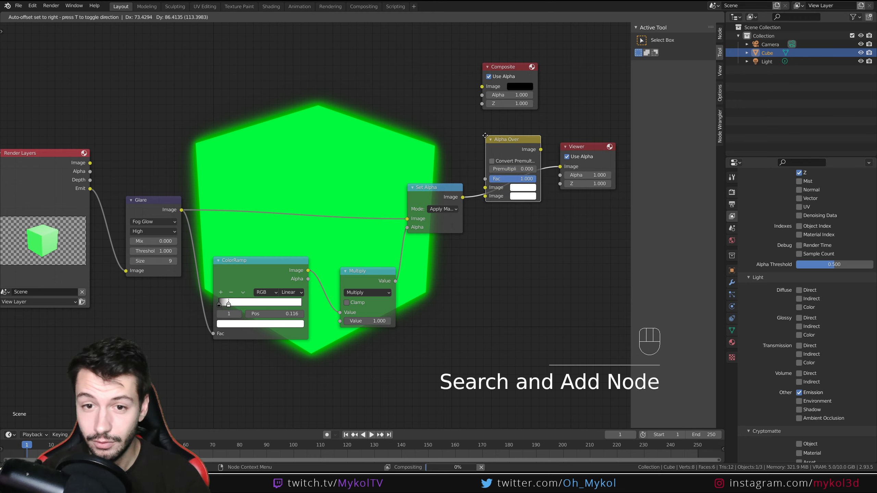
{"action": "left_click", "coordinate": [497, 142]}
{"action": "middle_click_drag", "start_coordinate": [579, 244], "coordinate": [518, 251]}
{"action": "middle_click_drag", "start_coordinate": [310, 166], "coordinate": [354, 169]}
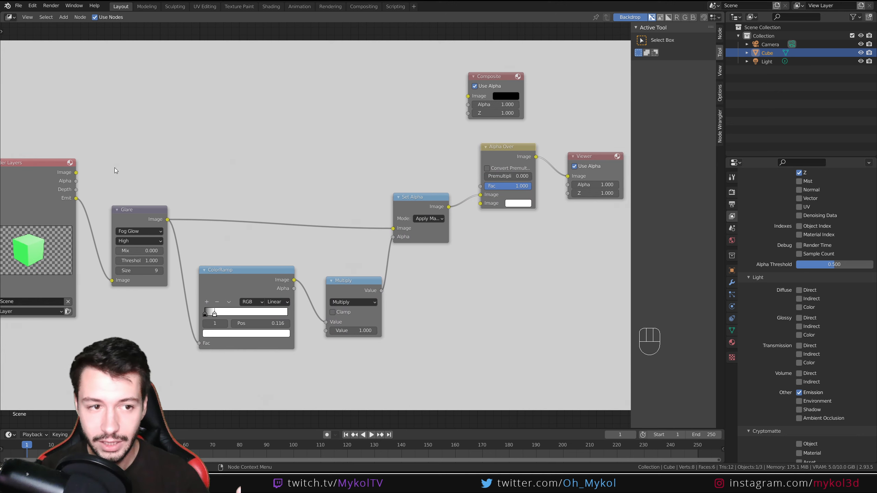
Link the Render Layers Image output to Alpha Over's second Image input and move Set Alpha down clear of the link
{"action": "left_click_drag", "start_coordinate": [76, 172], "coordinate": [484, 206]}
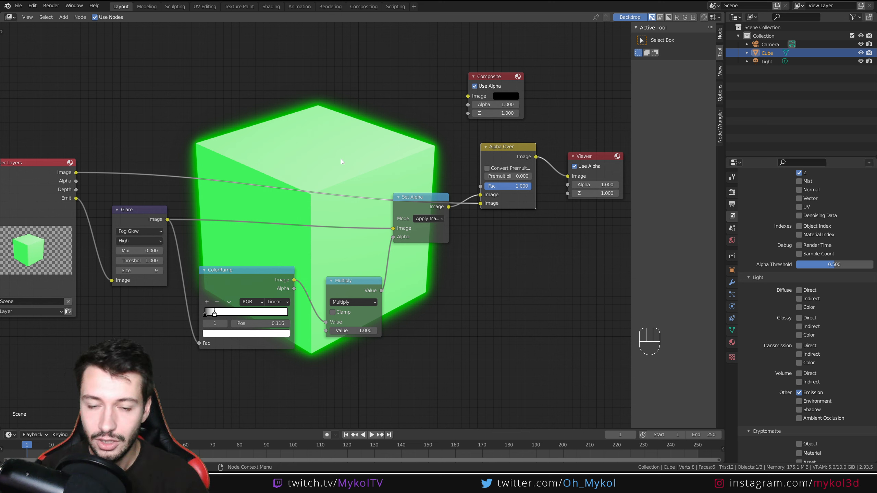
{"action": "left_click_drag", "start_coordinate": [431, 203], "coordinate": [438, 238]}
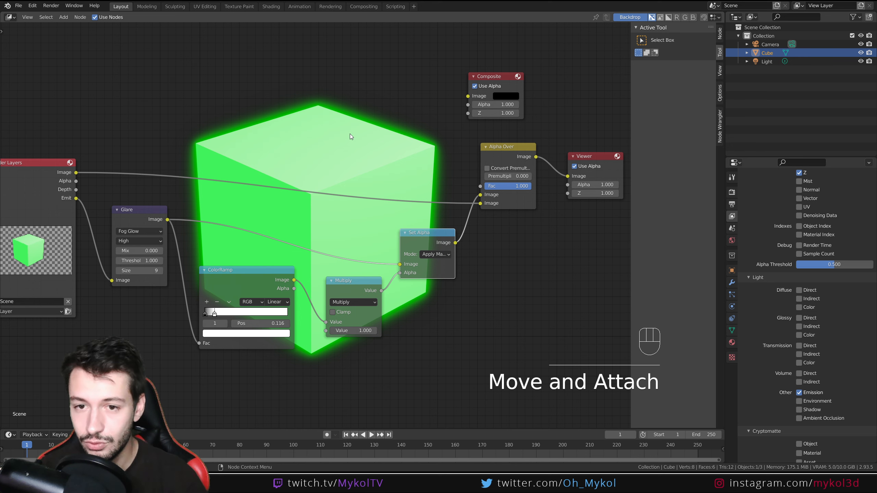
Move the Composite node directly above the Viewer and link Alpha Over's Image output to its Image input
{"action": "middle_click_drag", "start_coordinate": [393, 147], "coordinate": [339, 148]}
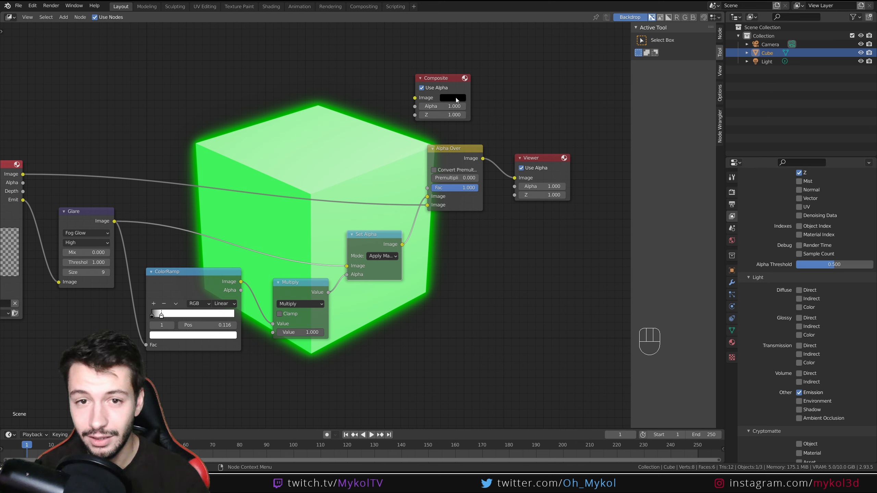
{"action": "left_click_drag", "start_coordinate": [456, 98], "coordinate": [555, 93]}
{"action": "left_click_drag", "start_coordinate": [482, 158], "coordinate": [515, 93]}
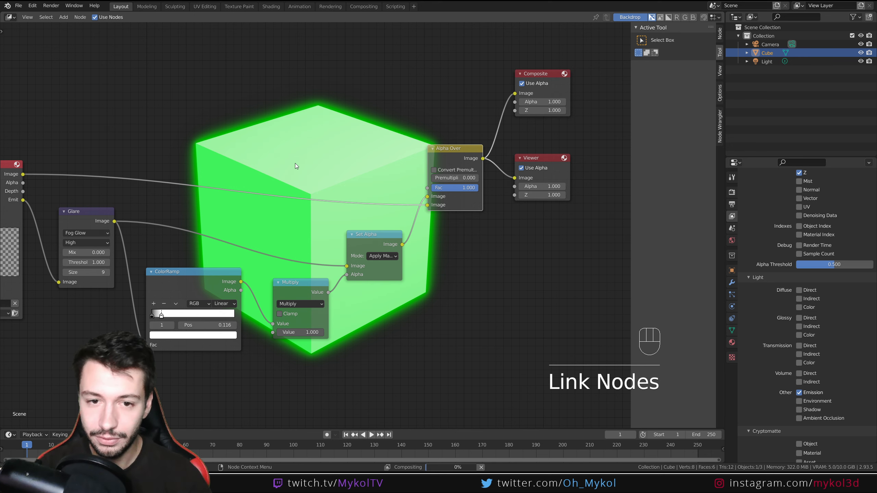
Render the image and save it to the Desktop as untitled02.png, in PNG format with RGBA color
{"action": "key", "text": "F12"}
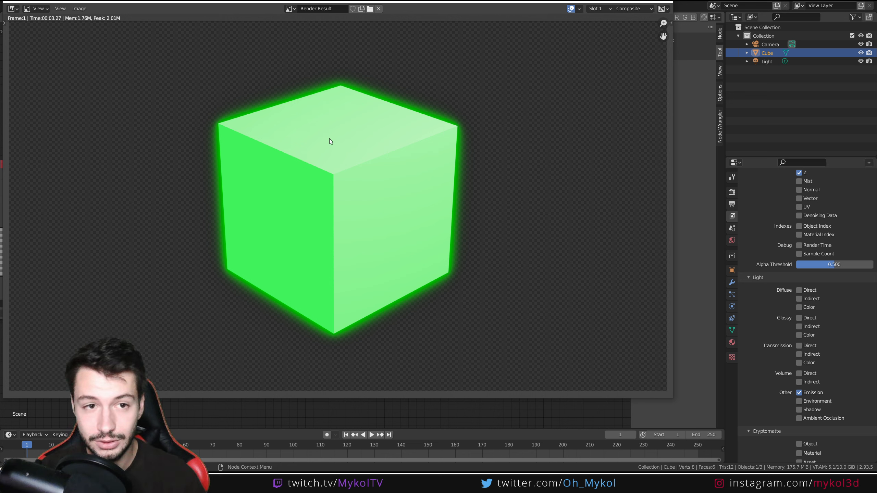
{"action": "left_click", "coordinate": [79, 8]}
{"action": "left_click", "coordinate": [88, 70]}
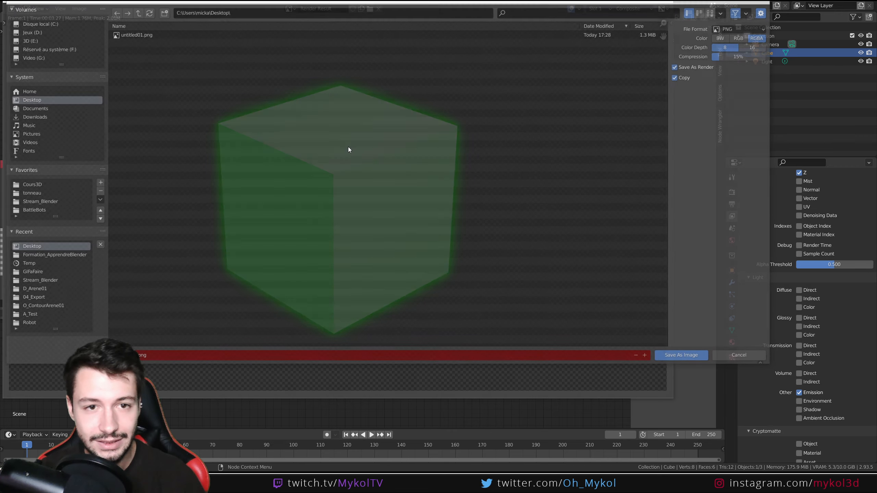
{"action": "left_click", "coordinate": [135, 33]}
{"action": "left_click", "coordinate": [144, 357]}
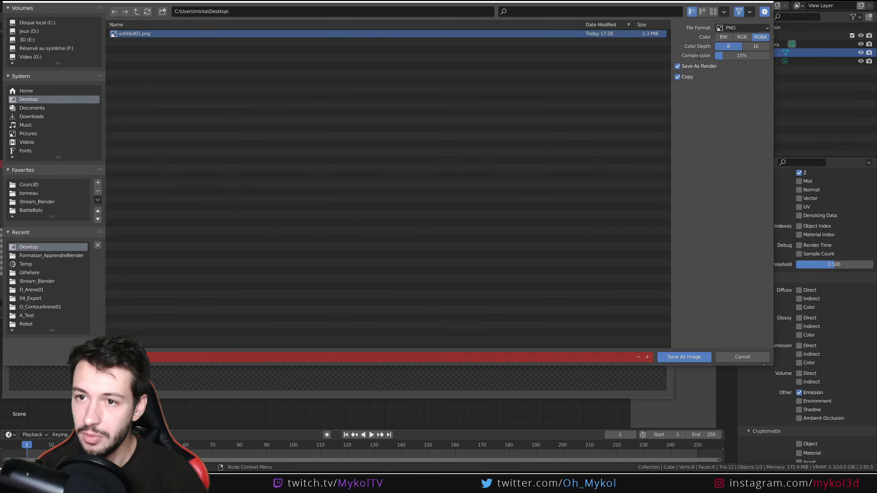
{"action": "left_click", "coordinate": [702, 355]}
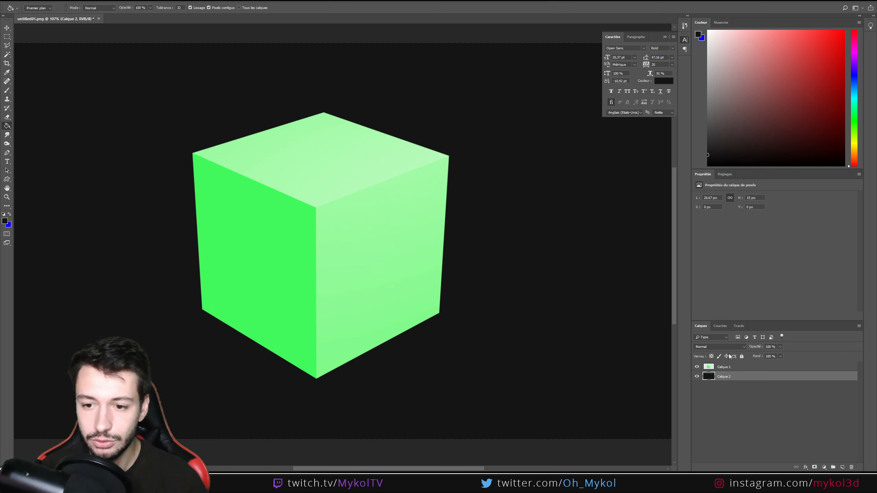
Switch to Photoshop, hide the Calque 1 layer and place untitled02.png at original size in the untitled01.png document
{"action": "left_click", "coordinate": [751, 367]}
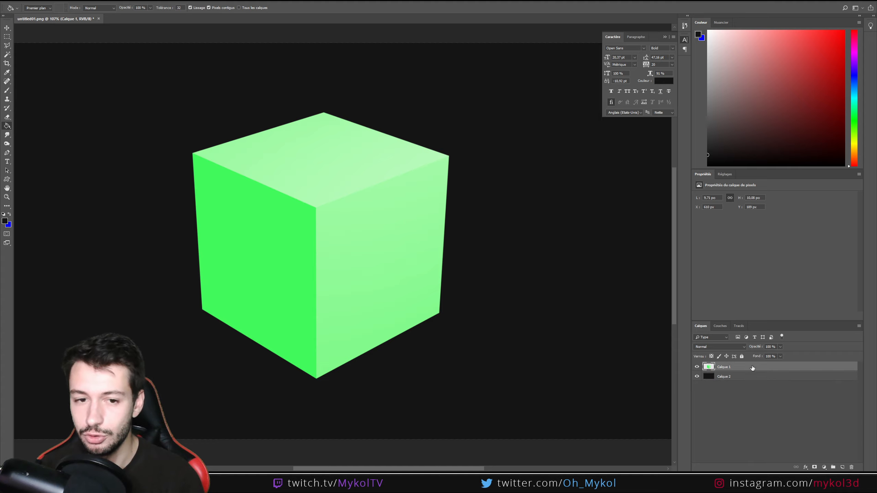
{"action": "key", "text": "Delete"}
{"action": "key", "text": "ctrl+z"}
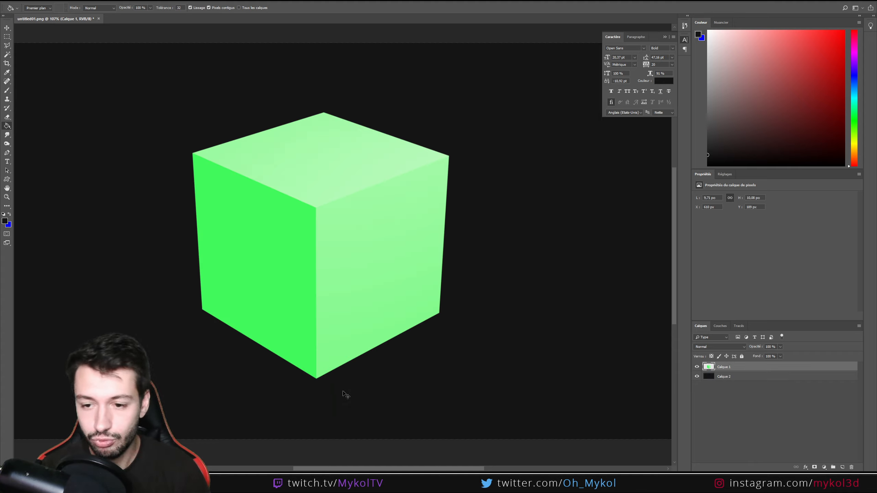
{"action": "left_click", "coordinate": [697, 367]}
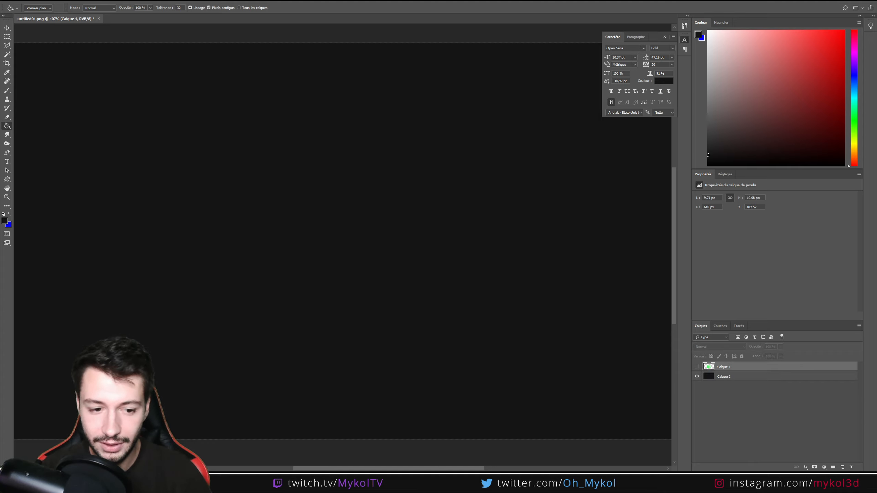
{"action": "left_click_drag", "start_coordinate": [876, 362], "coordinate": [516, 362]}
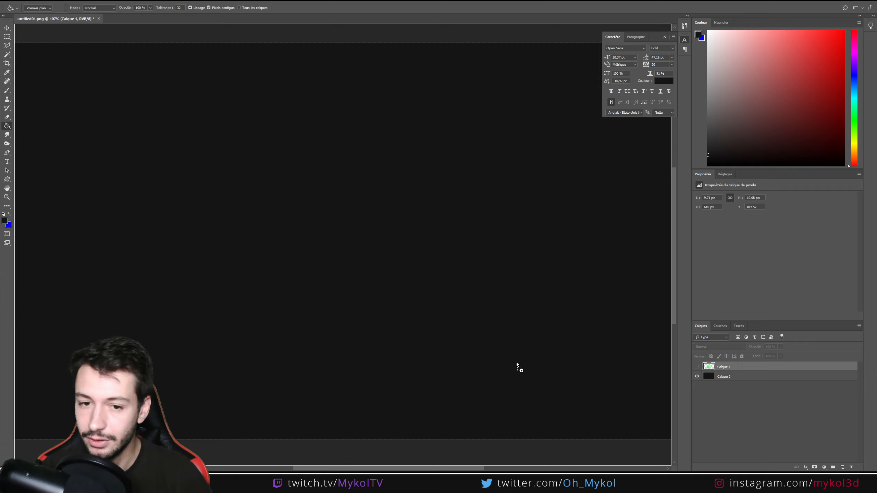
{"action": "left_click_drag", "start_coordinate": [314, 205], "coordinate": [314, 204]}
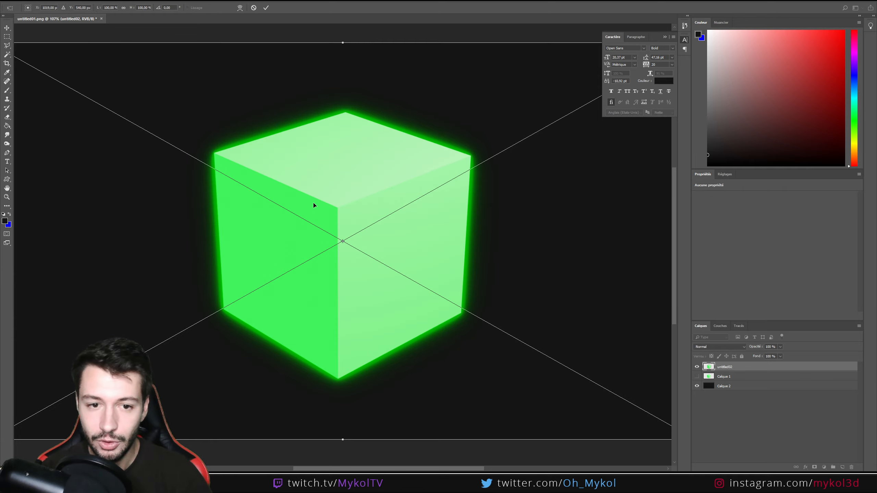
{"action": "left_click", "coordinate": [265, 8]}
Examine the glow along the placed cube's edge with the dark Calque 2 background shown and hidden
{"action": "scroll", "coordinate": [471, 183], "scroll_direction": "down", "scroll_amount": 2, "text": "alt"}
{"action": "scroll", "coordinate": [483, 237], "scroll_direction": "up", "scroll_amount": 5, "text": "alt"}
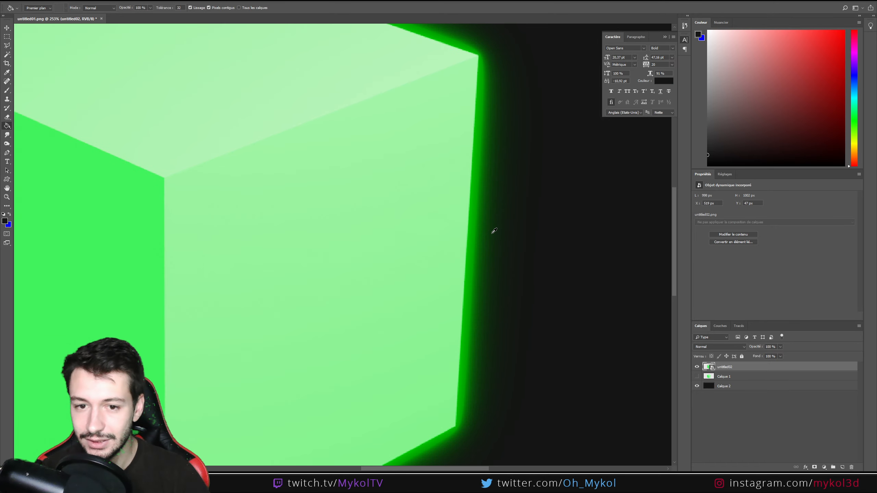
{"action": "left_click", "coordinate": [696, 390]}
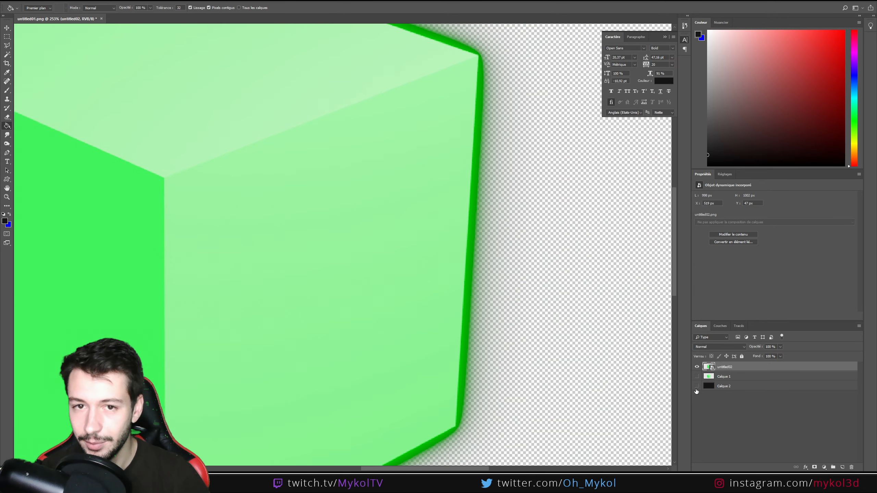
{"action": "left_click", "coordinate": [696, 388]}
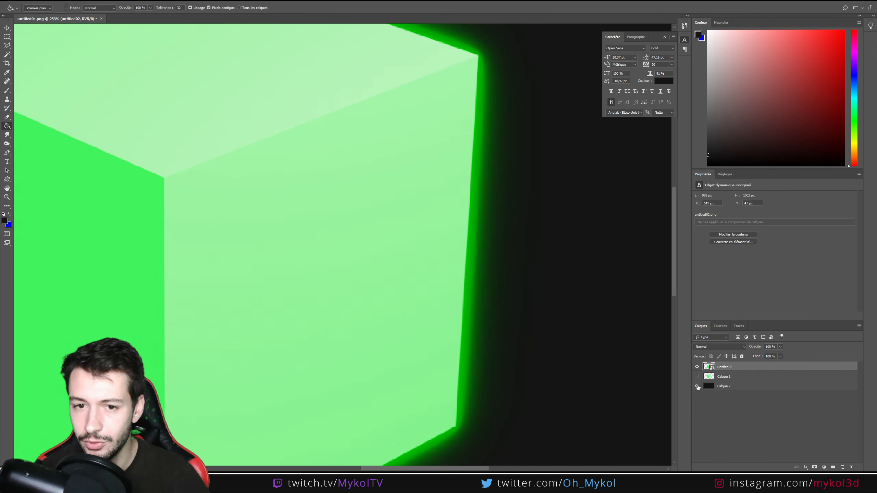
{"action": "left_click", "coordinate": [697, 386]}
{"action": "left_click", "coordinate": [697, 386]}
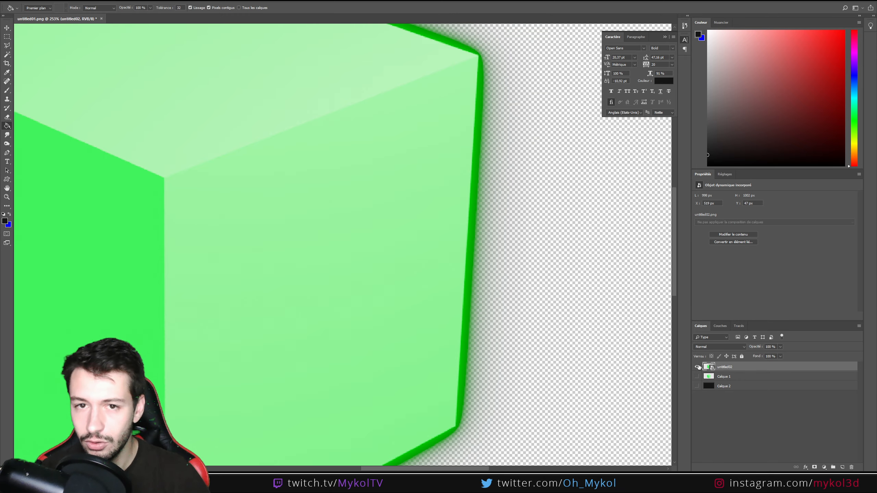
{"action": "left_click", "coordinate": [696, 386]}
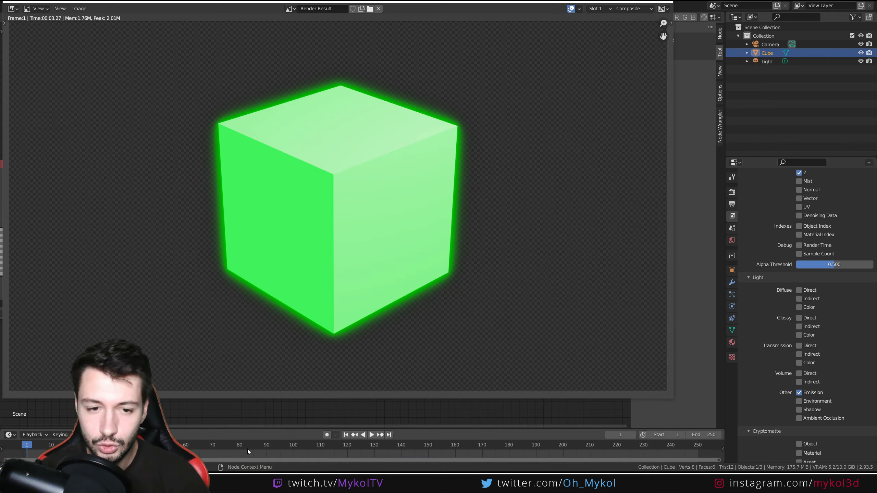
Switch back to Blender and move the ColorRamp's white stop to position 0.768
{"action": "middle_click_drag", "start_coordinate": [240, 248], "coordinate": [368, 241]}
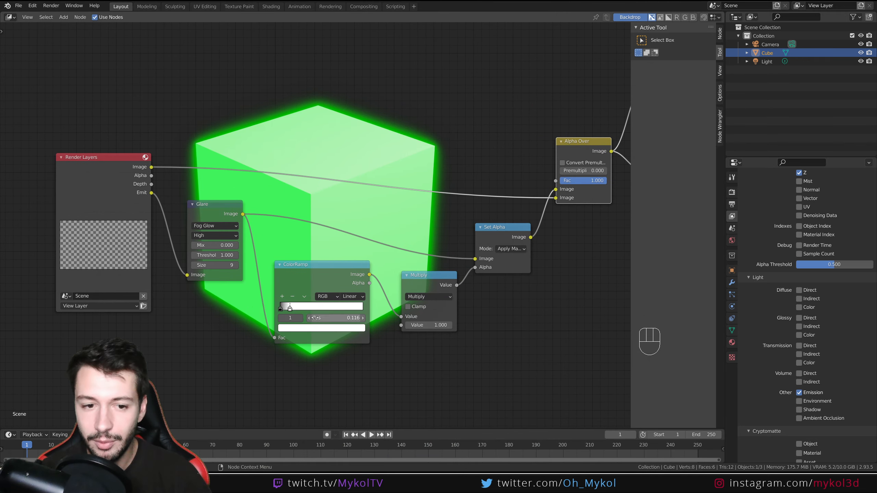
{"action": "left_click_drag", "start_coordinate": [291, 310], "coordinate": [344, 311]}
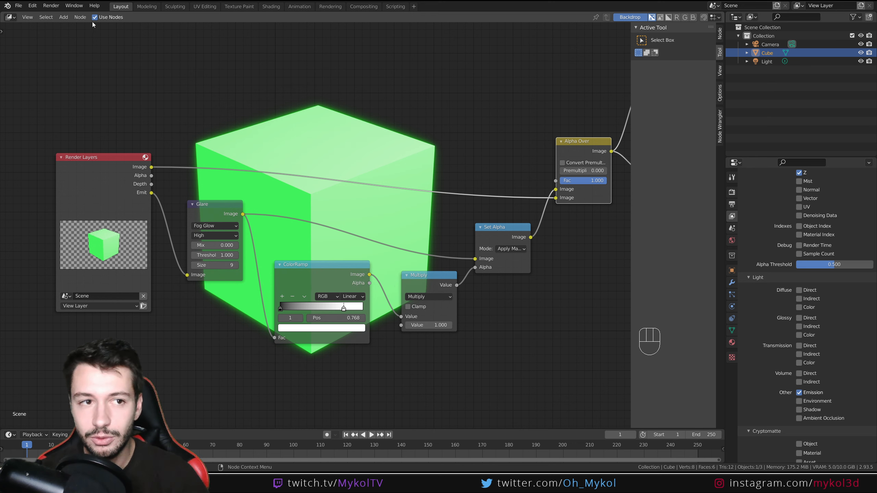
{"action": "left_click", "coordinate": [61, 17]}
{"action": "middle_click_drag", "start_coordinate": [434, 134], "coordinate": [333, 133]}
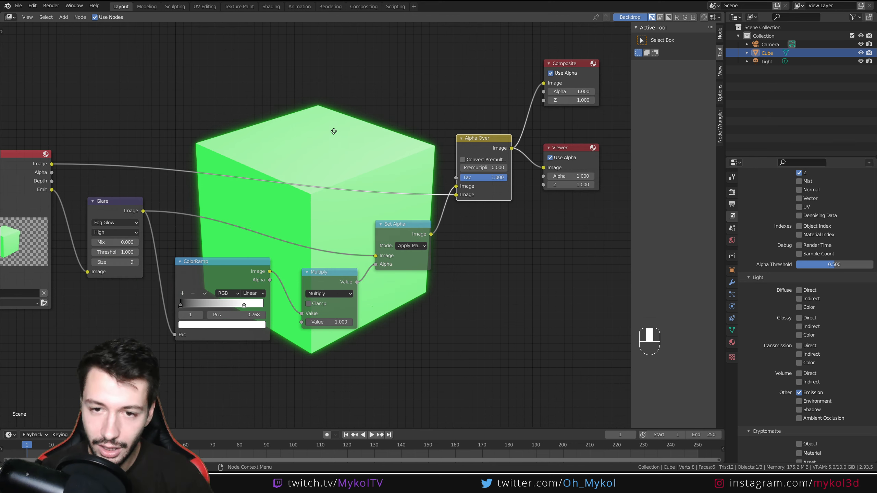
Render the image again and save it to the Desktop as untitled03.png, in PNG format with RGBA color
{"action": "key", "text": "F11"}
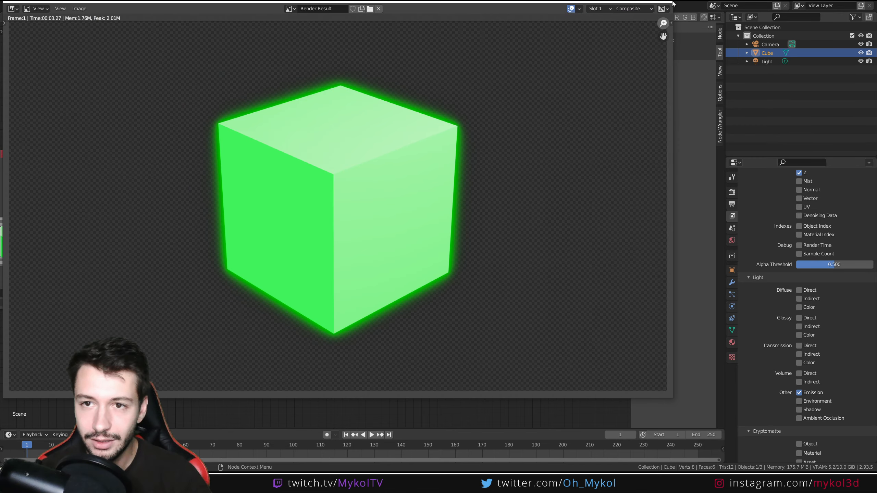
{"action": "key", "text": "F11"}
{"action": "key", "text": "F12"}
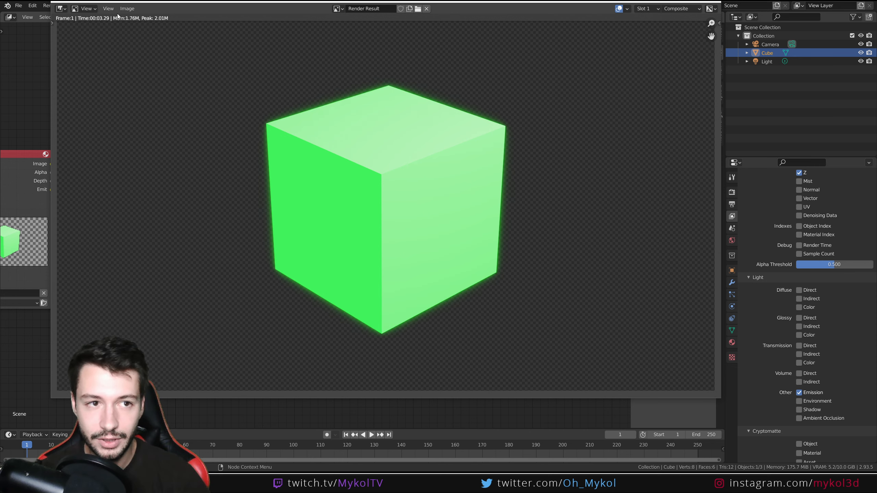
{"action": "left_click", "coordinate": [127, 8]}
{"action": "left_click", "coordinate": [141, 69]}
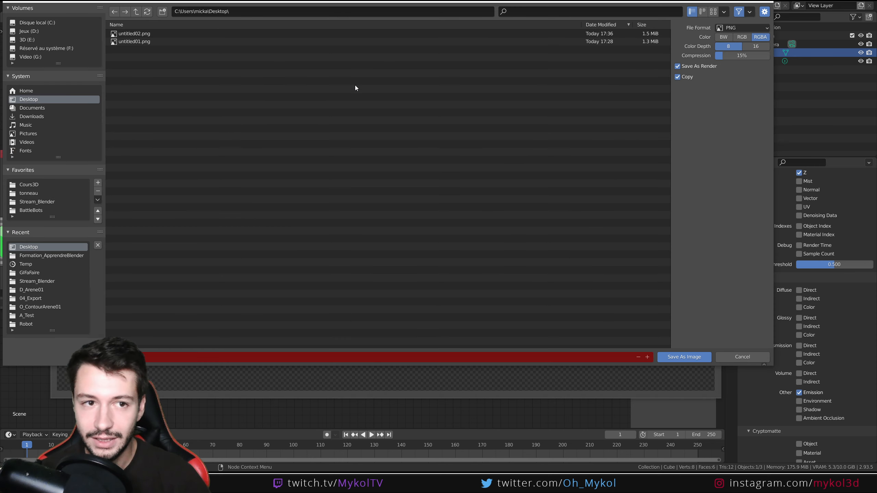
{"action": "left_click", "coordinate": [139, 34]}
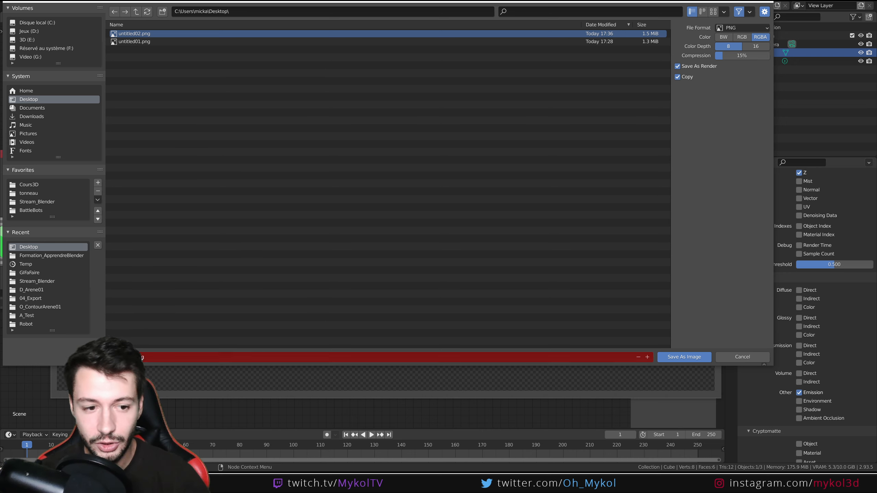
{"action": "left_click", "coordinate": [138, 356]}
{"action": "key", "text": "BackSpace"}
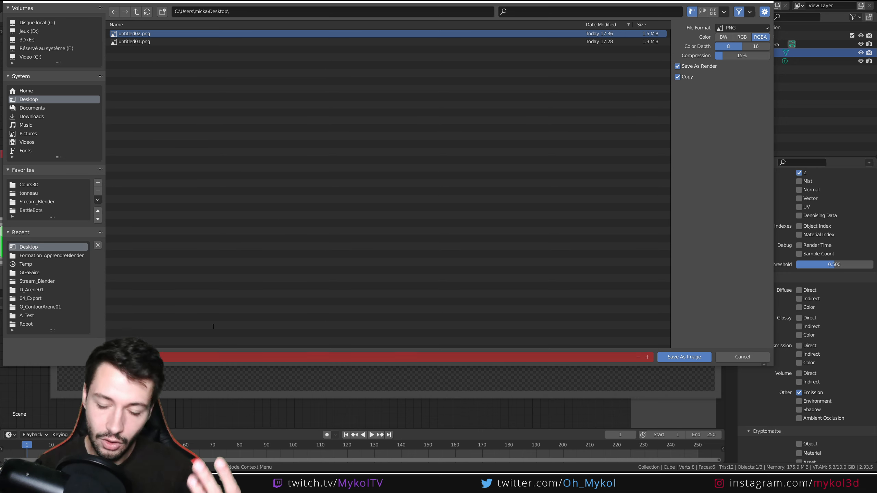
{"action": "left_click", "coordinate": [663, 356]}
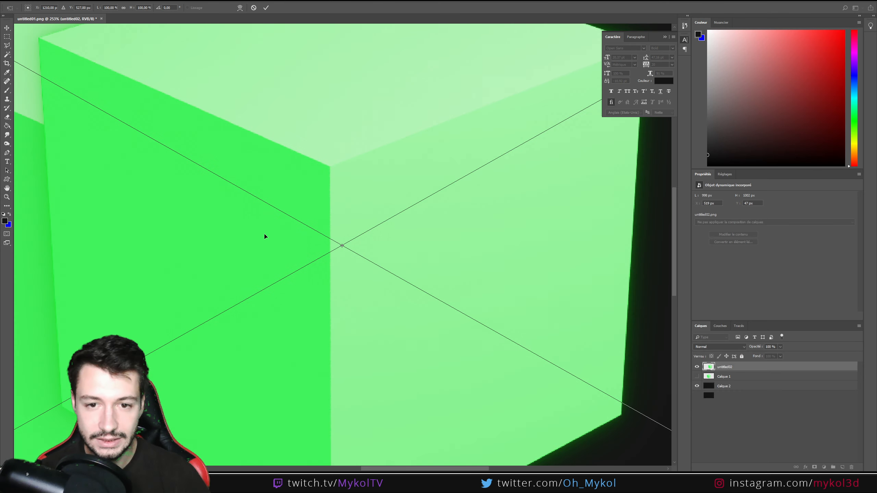
Switch to Photoshop, place untitled03.png in the open document at original size and hide the untitled02 layer
{"action": "key", "text": "Return"}
{"action": "scroll", "coordinate": [613, 219], "scroll_direction": "down", "scroll_amount": 3}
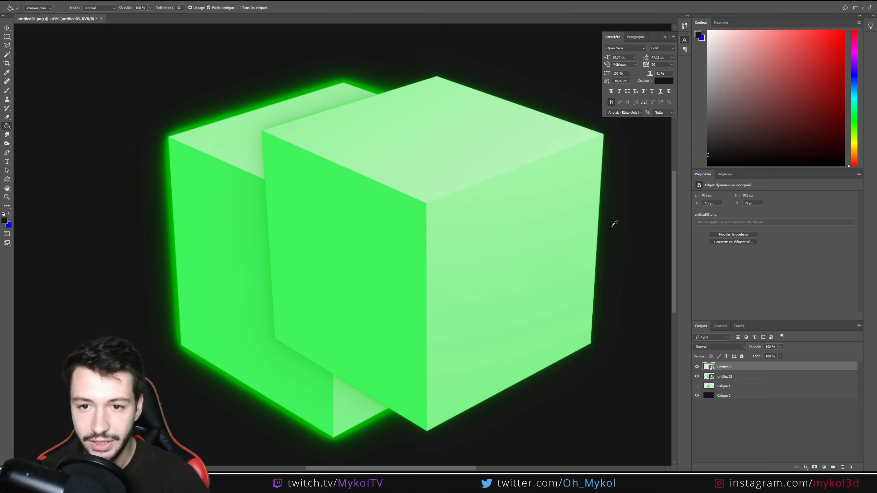
{"action": "scroll", "coordinate": [613, 219], "scroll_direction": "up", "scroll_amount": 2}
{"action": "left_click", "coordinate": [697, 376]}
Examine the untitled03 cube's glow at its upper corner with the Calque 2 background hidden and shown
{"action": "scroll", "coordinate": [564, 169], "scroll_direction": "up", "scroll_amount": 5}
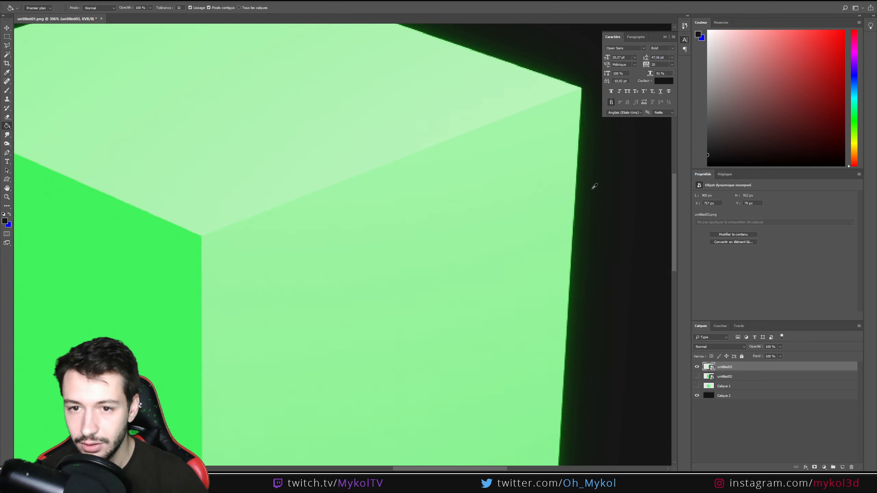
{"action": "left_click", "coordinate": [697, 396]}
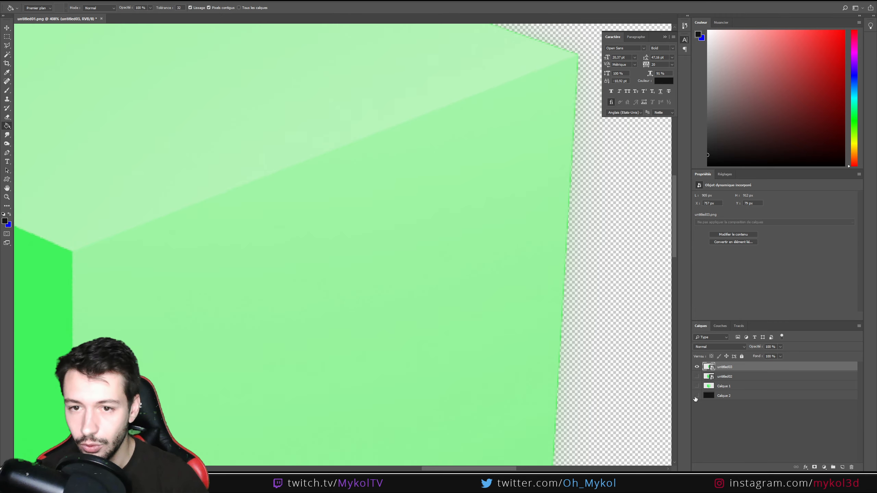
{"action": "left_click_drag", "start_coordinate": [599, 248], "coordinate": [530, 265]}
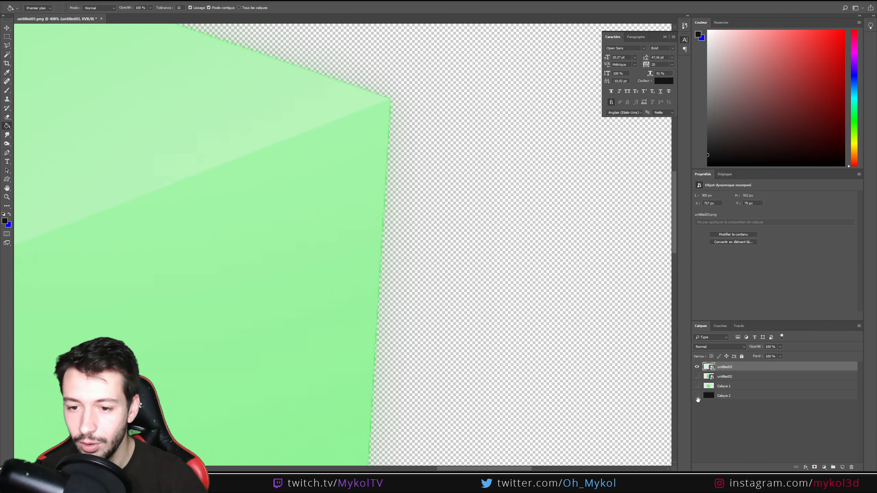
{"action": "left_click", "coordinate": [704, 397]}
{"action": "left_click", "coordinate": [696, 396]}
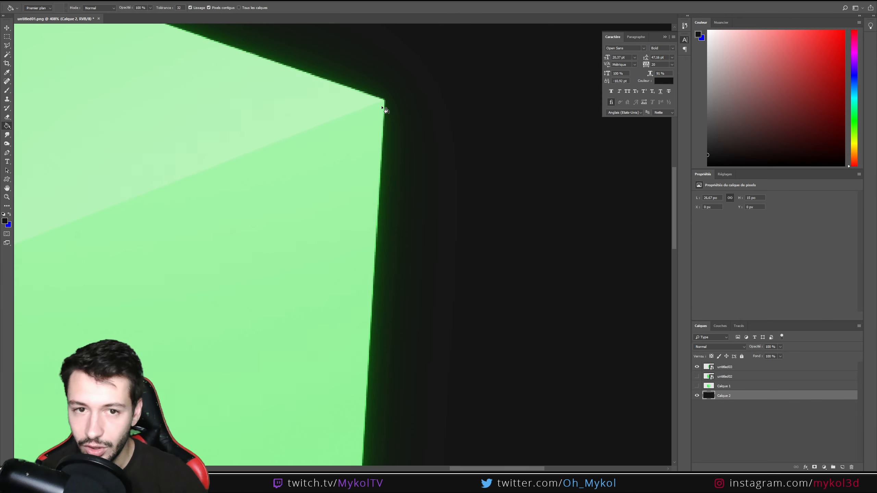
{"action": "scroll", "coordinate": [380, 110], "scroll_direction": "down", "scroll_amount": 2, "text": "alt"}
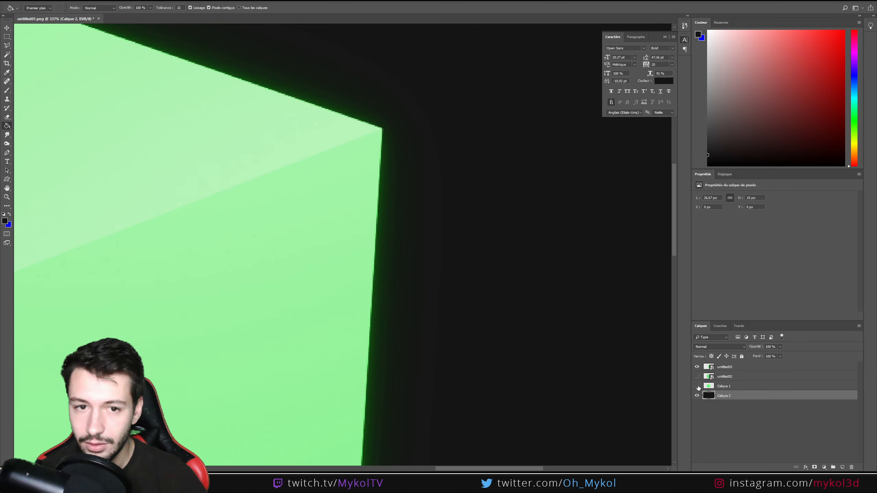
Hide untitled03, show Calque 1 to examine its cube edge for comparison, and hide Calque 1 again
{"action": "left_click", "coordinate": [697, 366]}
{"action": "left_click", "coordinate": [697, 385]}
{"action": "scroll", "coordinate": [283, 209], "scroll_direction": "left", "scroll_amount": 6}
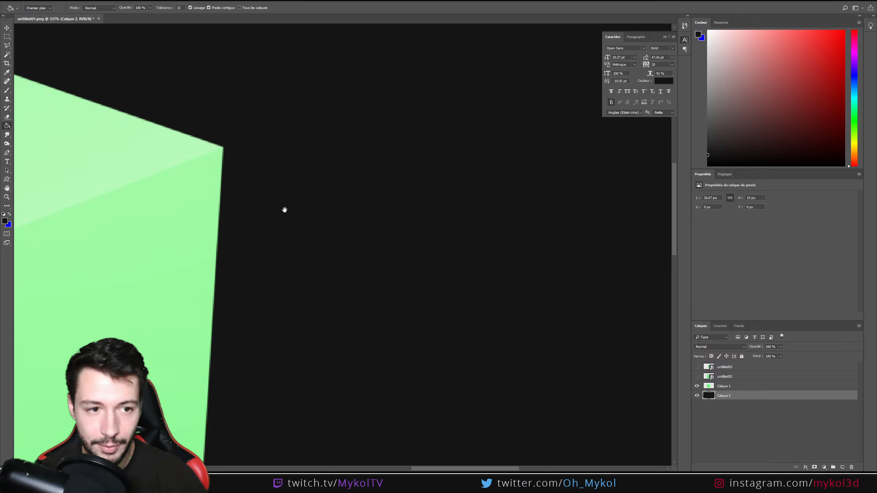
{"action": "left_click_drag", "start_coordinate": [355, 147], "coordinate": [358, 147]}
{"action": "left_click", "coordinate": [697, 386]}
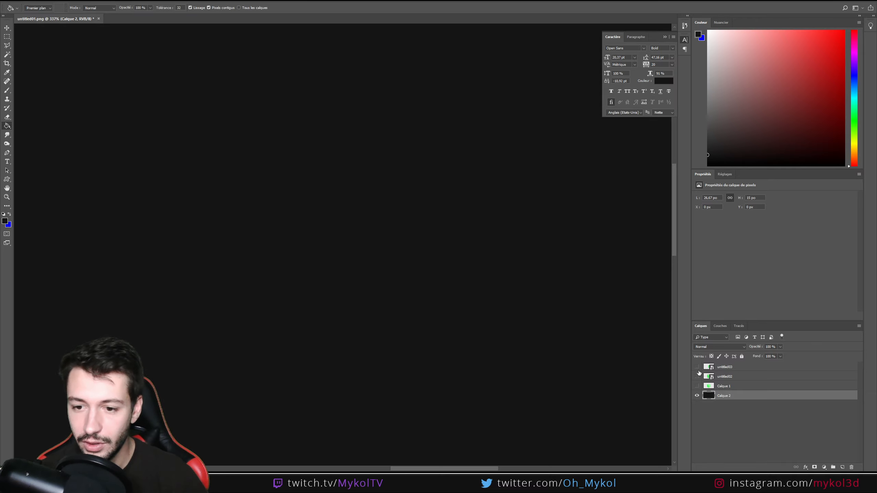
Show the untitled03 layer again and examine the glow around its cube's upper corner over the dark background
{"action": "left_click", "coordinate": [697, 366]}
{"action": "left_click_drag", "start_coordinate": [495, 199], "coordinate": [343, 248]}
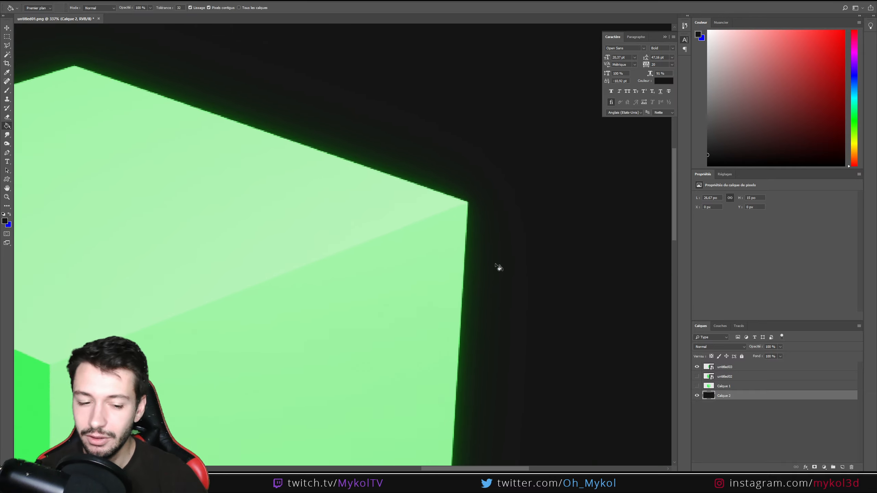
Switch to Blender, dismiss the render window and set the Set Alpha node's mode to Replace Alpha
{"action": "mouse_move", "coordinate": [247, 483]}
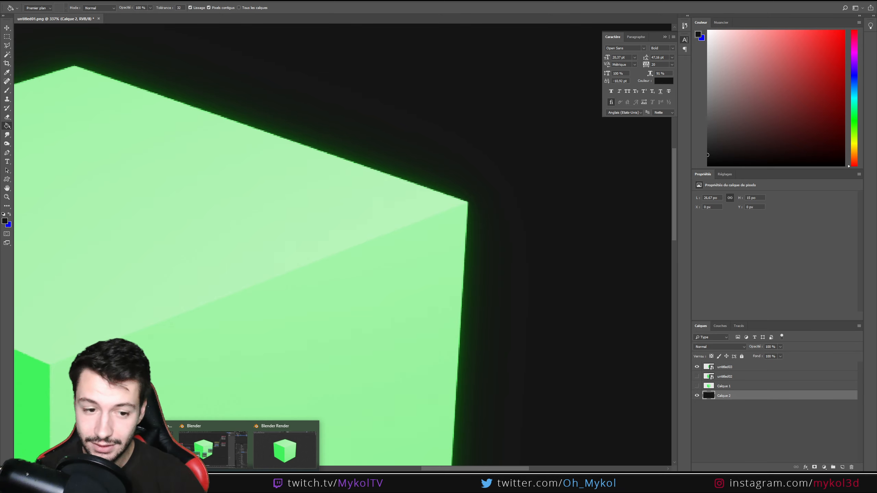
{"action": "left_click", "coordinate": [217, 449]}
{"action": "left_click", "coordinate": [715, 2]}
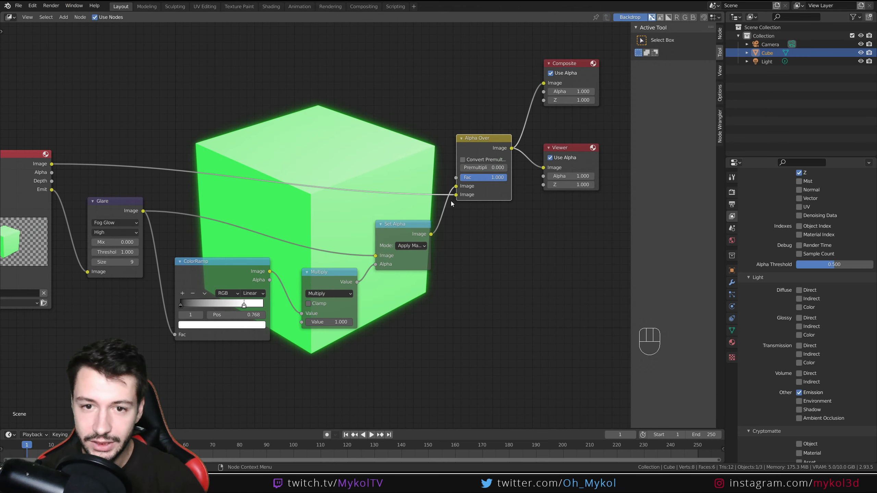
{"action": "left_click", "coordinate": [424, 246]}
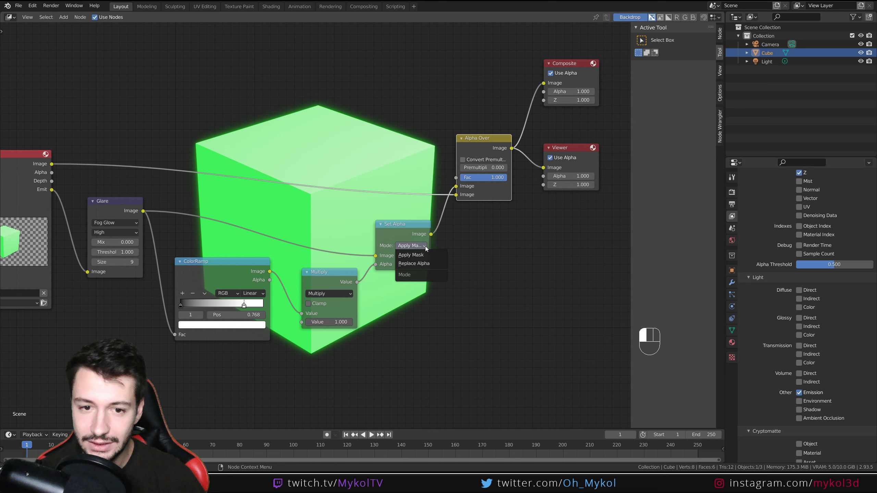
{"action": "left_click", "coordinate": [419, 263]}
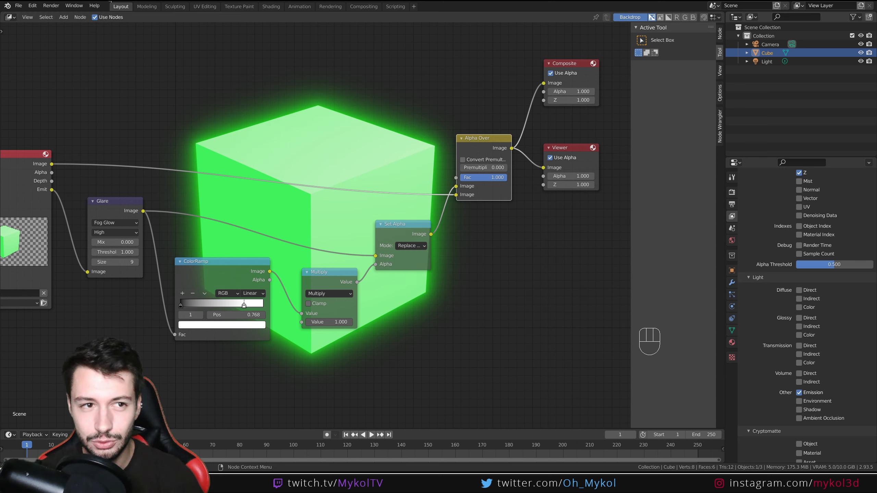
Render the image and save it to the Desktop as untitled04.png, in PNG format with RGBA color
{"action": "key", "text": "F12"}
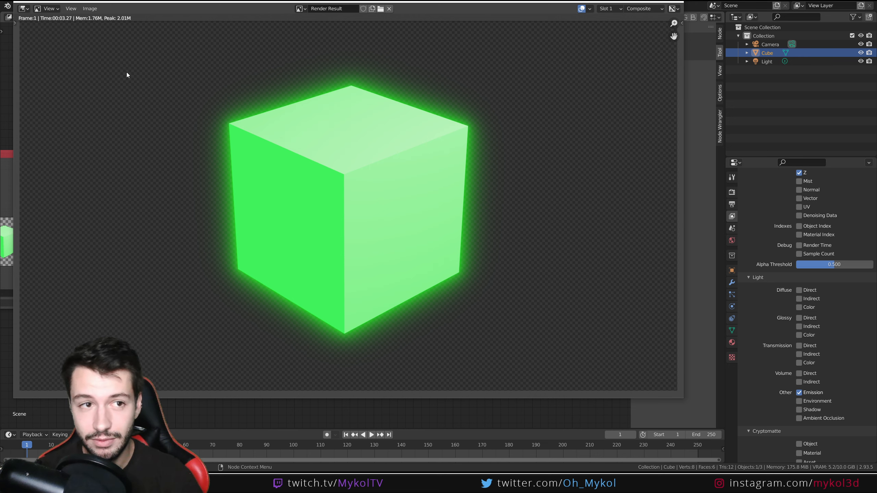
{"action": "left_click", "coordinate": [90, 8]}
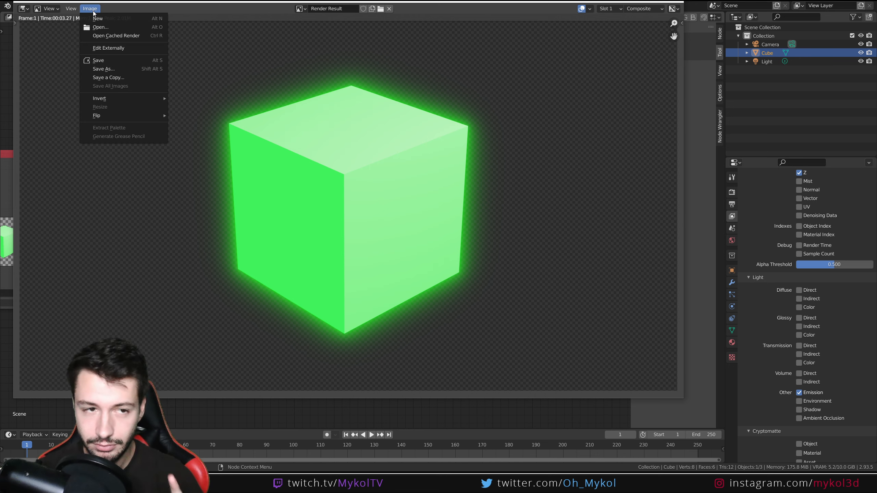
{"action": "left_click", "coordinate": [111, 71]}
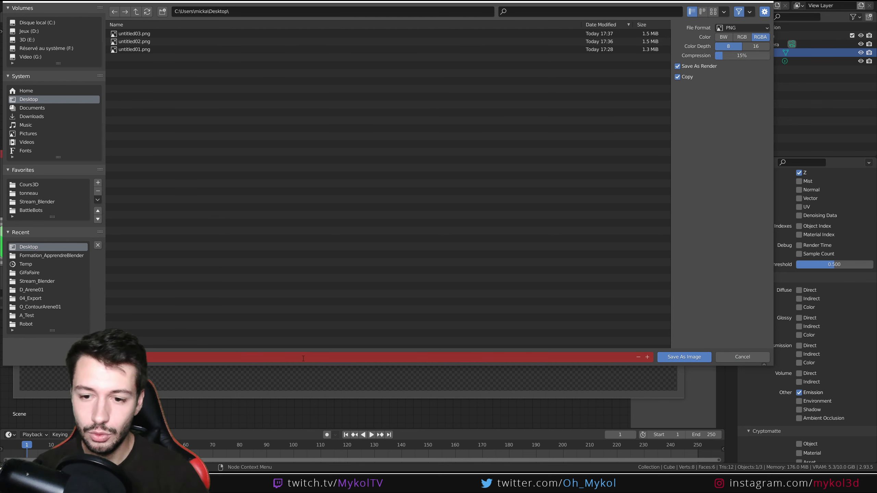
{"action": "left_click", "coordinate": [662, 360]}
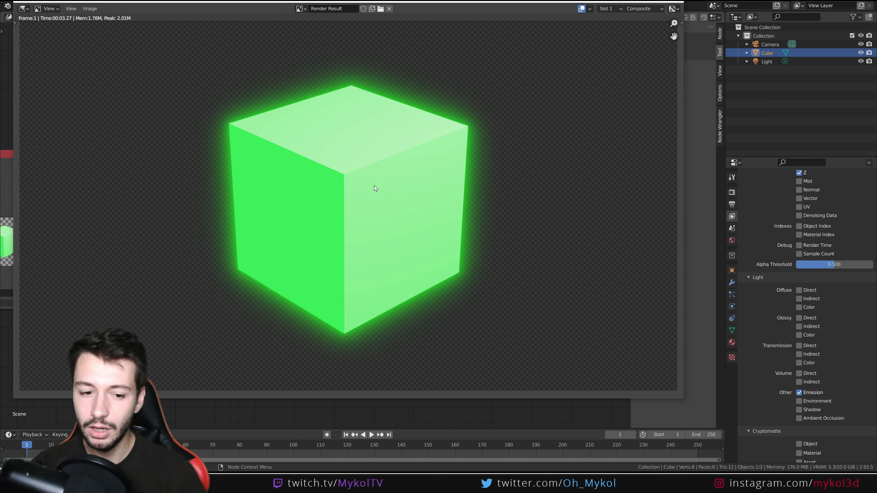
Switch to Photoshop and place untitled04.png directly above the Calque 2 background to compare its glow with untitled03
{"action": "key", "text": "alt+Tab"}
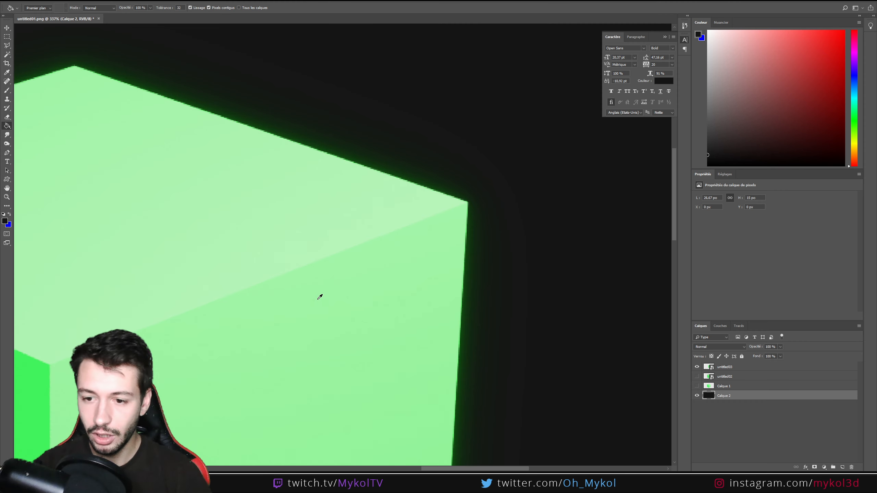
{"action": "key", "text": "ctrl+0"}
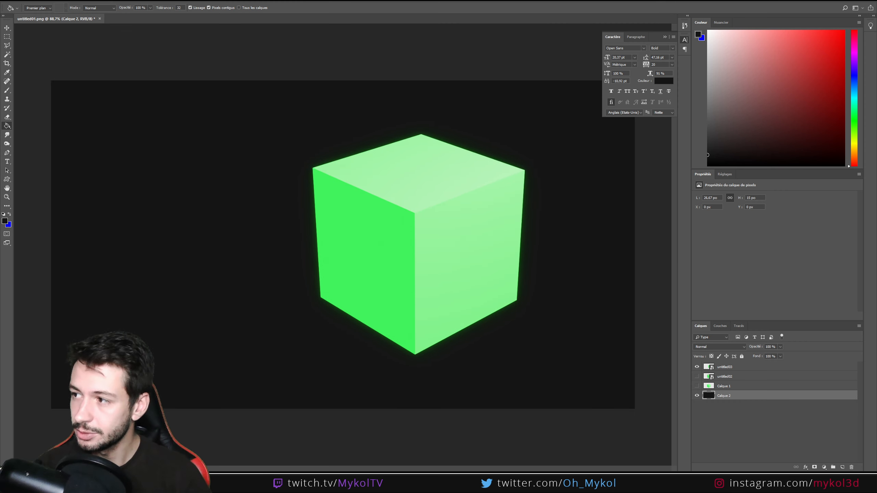
{"action": "left_click_drag", "start_coordinate": [0, 215], "coordinate": [284, 214]}
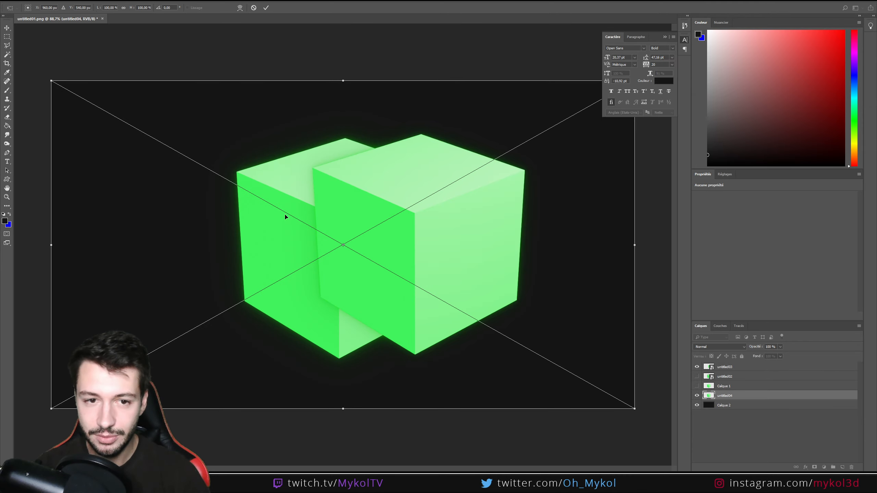
{"action": "scroll", "coordinate": [348, 160], "scroll_direction": "up", "scroll_amount": 4, "text": "alt"}
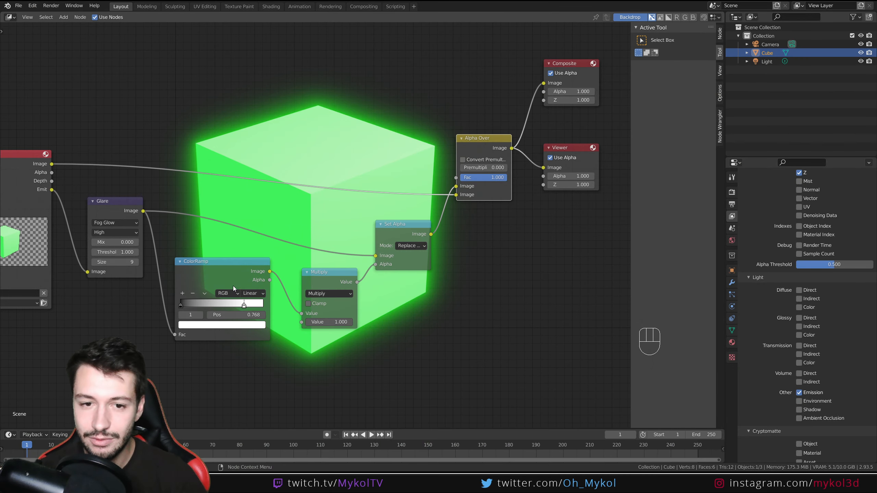
Switch to Blender and set the Set Alpha node's mode back to Apply Mask
{"action": "left_click", "coordinate": [409, 245]}
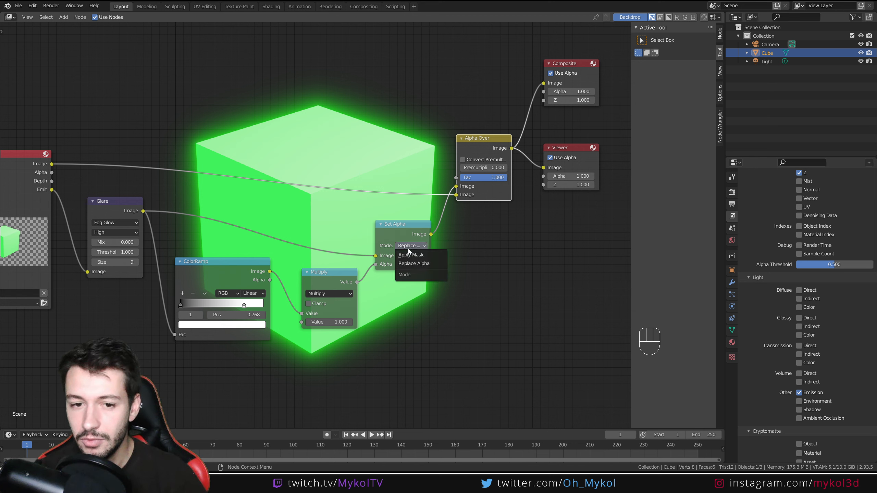
{"action": "left_click", "coordinate": [421, 256]}
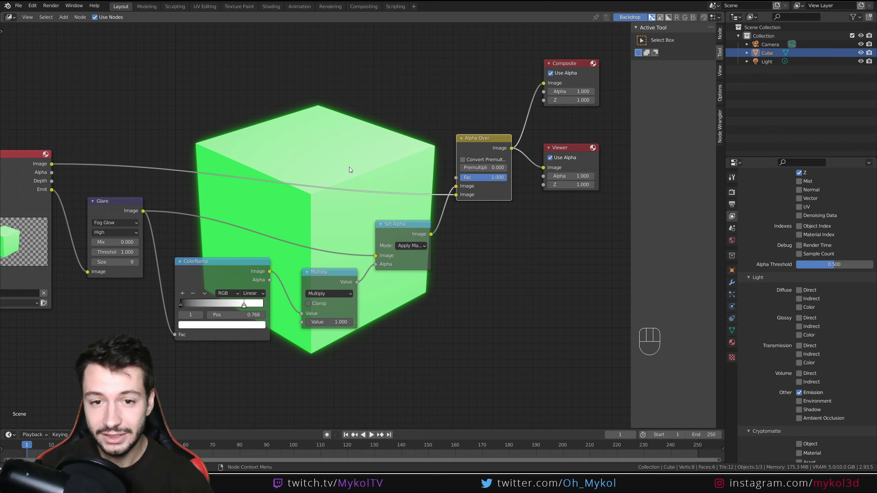
{"action": "scroll", "coordinate": [297, 194], "scroll_direction": "down", "scroll_amount": 2}
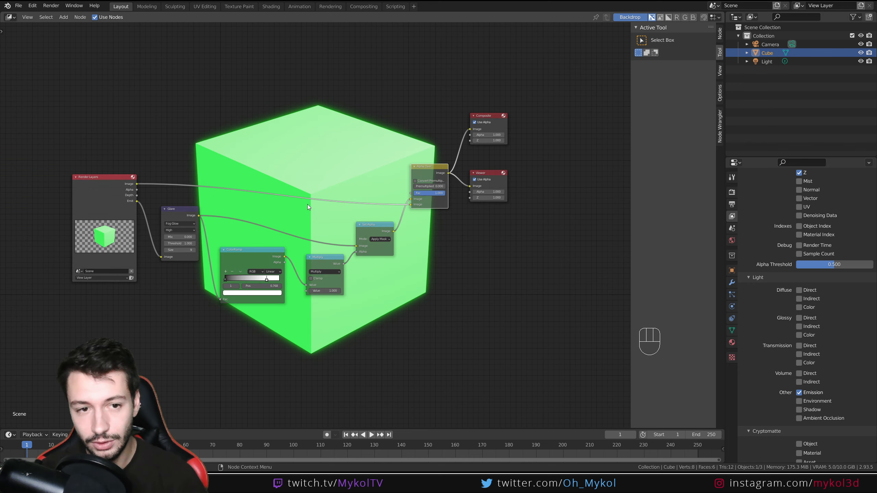
{"action": "scroll", "coordinate": [338, 230], "scroll_direction": "up", "scroll_amount": 2}
{"action": "scroll", "coordinate": [330, 227], "scroll_direction": "down", "scroll_amount": 1}
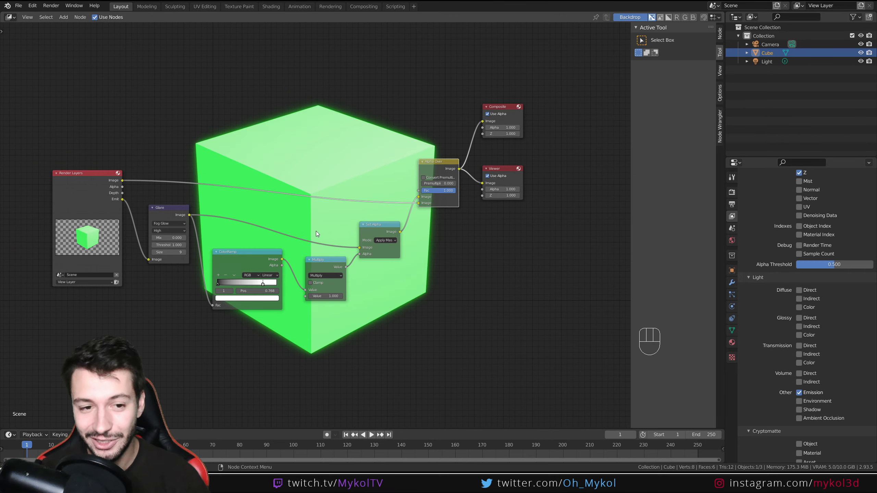
{"action": "scroll", "coordinate": [164, 259], "scroll_direction": "up", "scroll_amount": 3}
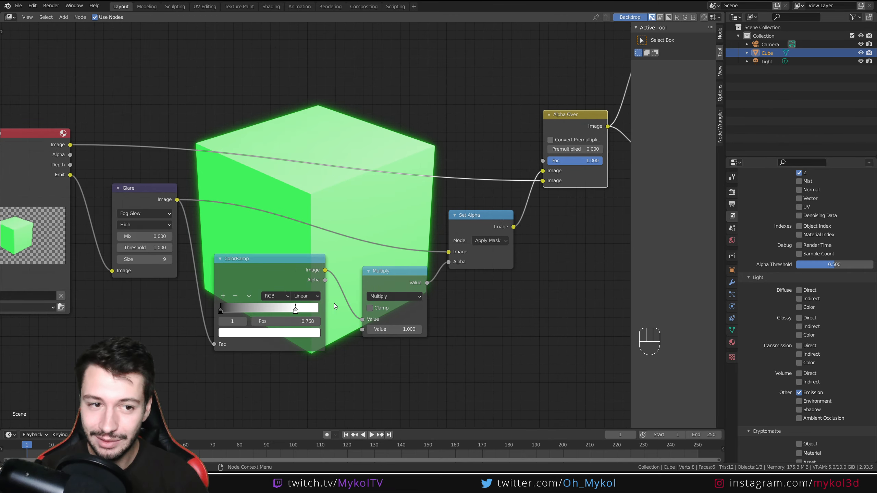
{"action": "key", "text": "Home"}
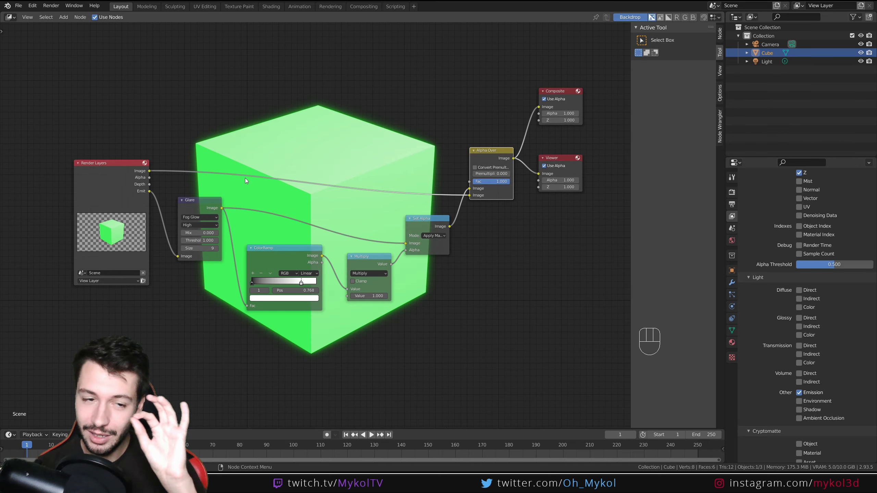